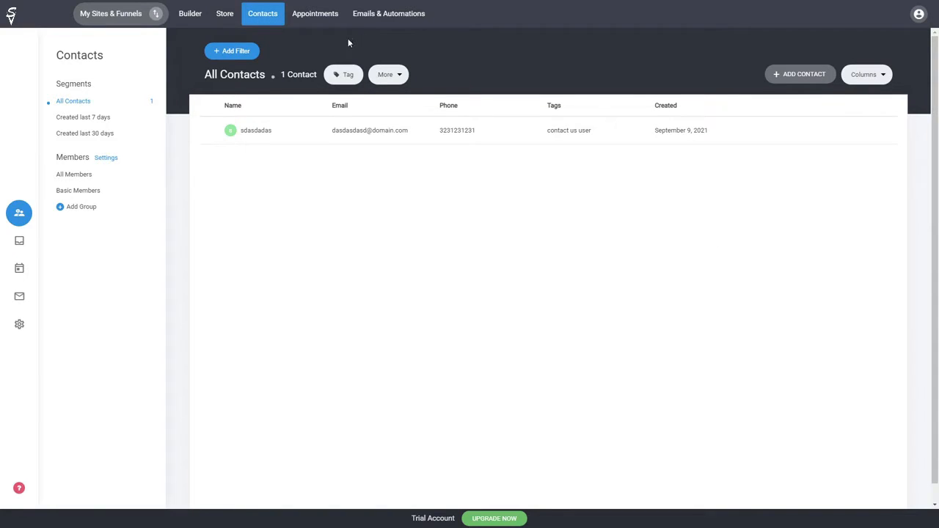
# Create a new booking event in the appointments area and name it Group Event.
pyautogui.click(325, 22)
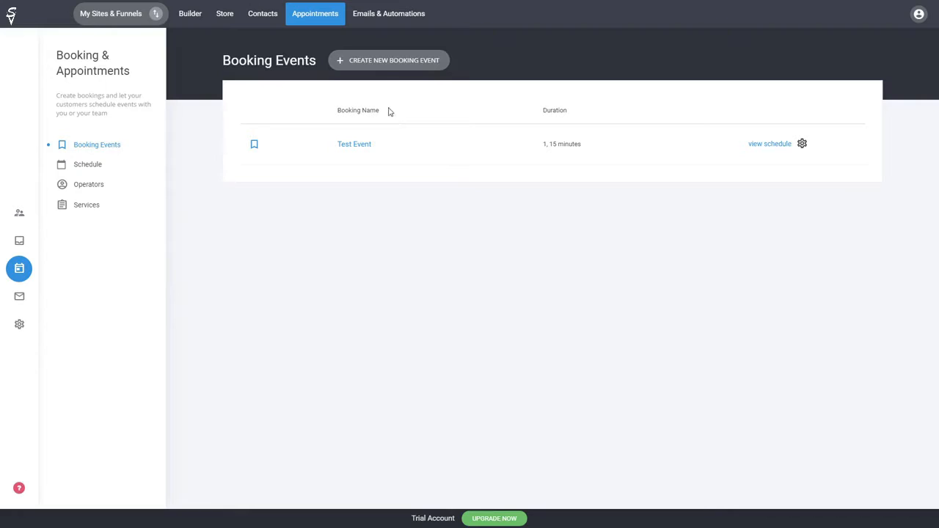
pyautogui.click(383, 67)
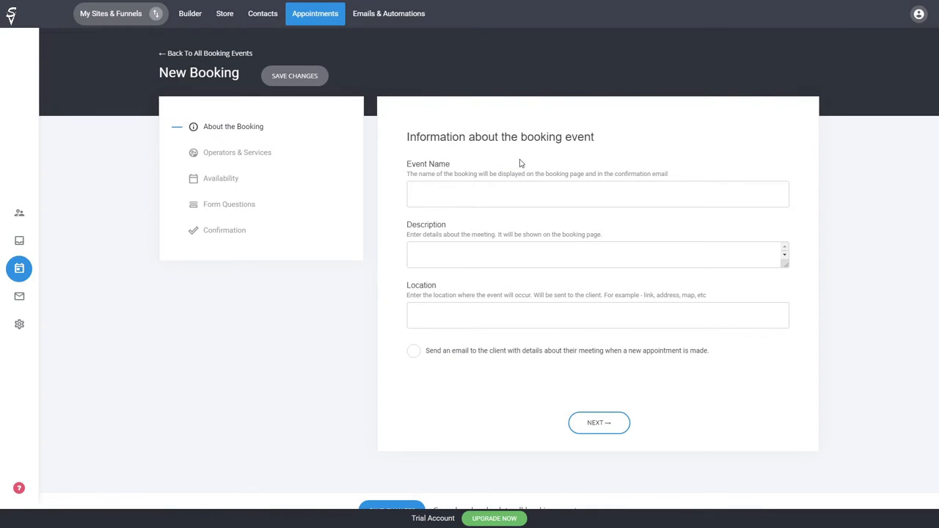
pyautogui.click(552, 189)
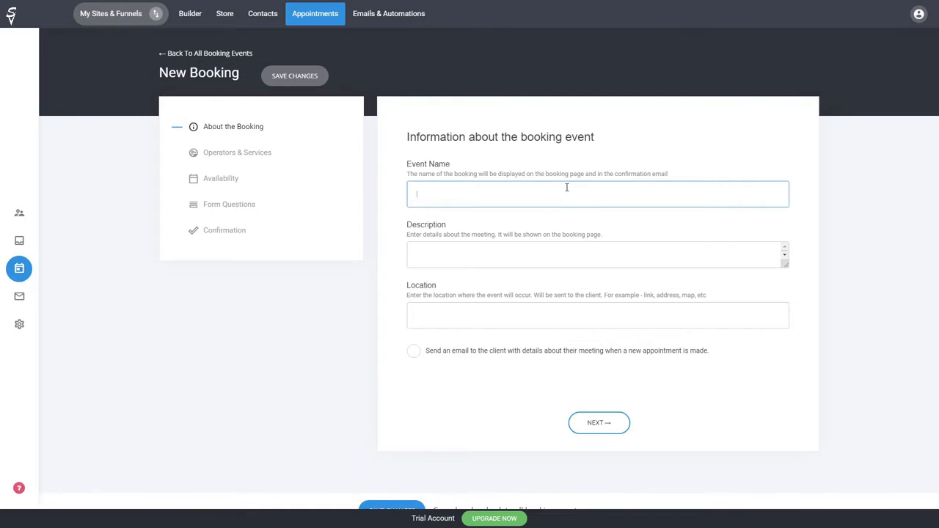
pyautogui.write('Group Event')
pyautogui.press('Tab')
# Leave the event's description and location empty and continue to the operators and services stage.
pyautogui.click(599, 323)
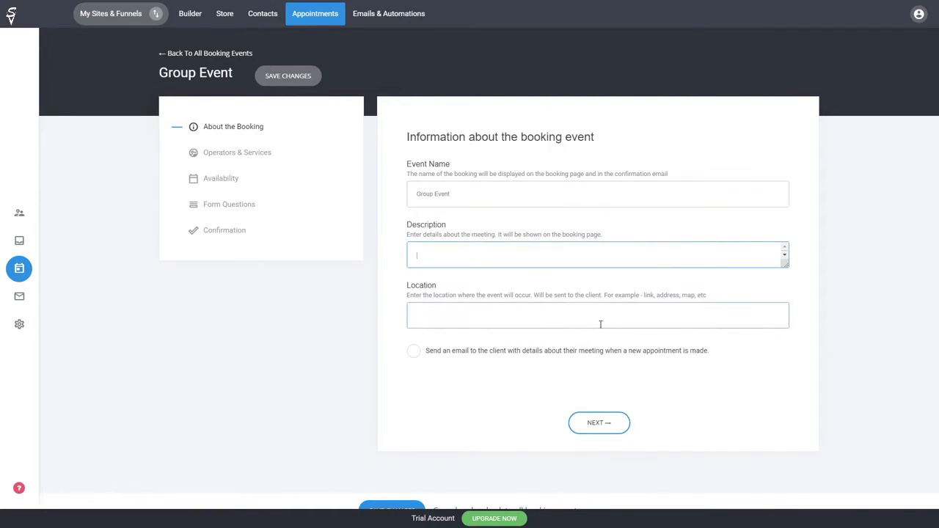
pyautogui.click(805, 317)
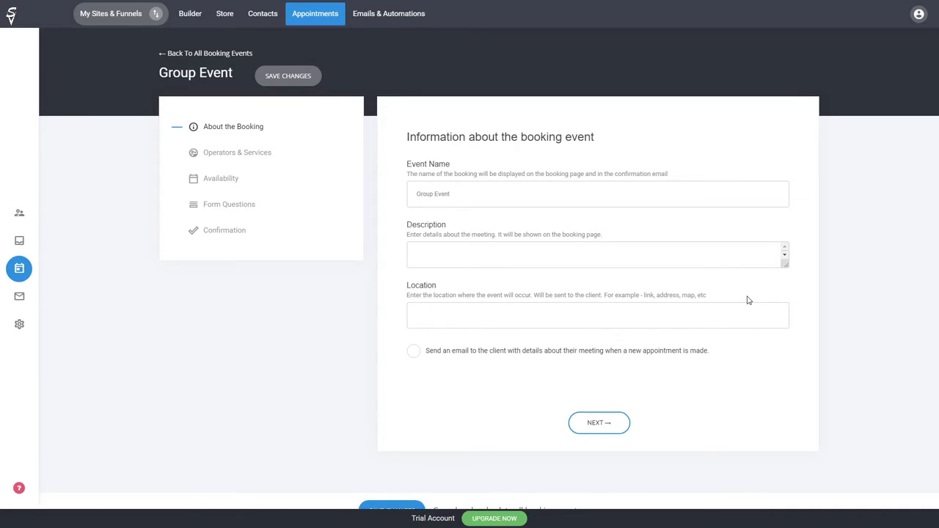
pyautogui.click(644, 305)
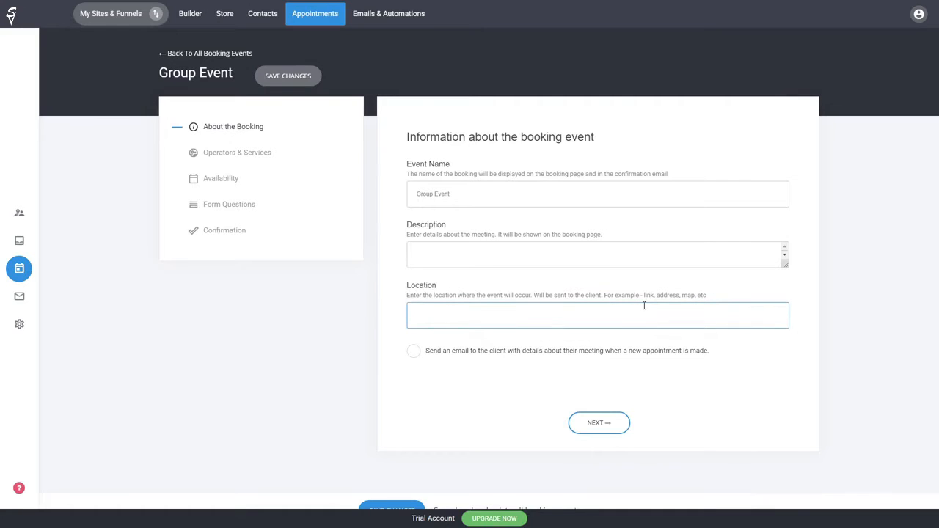
pyautogui.click(375, 246)
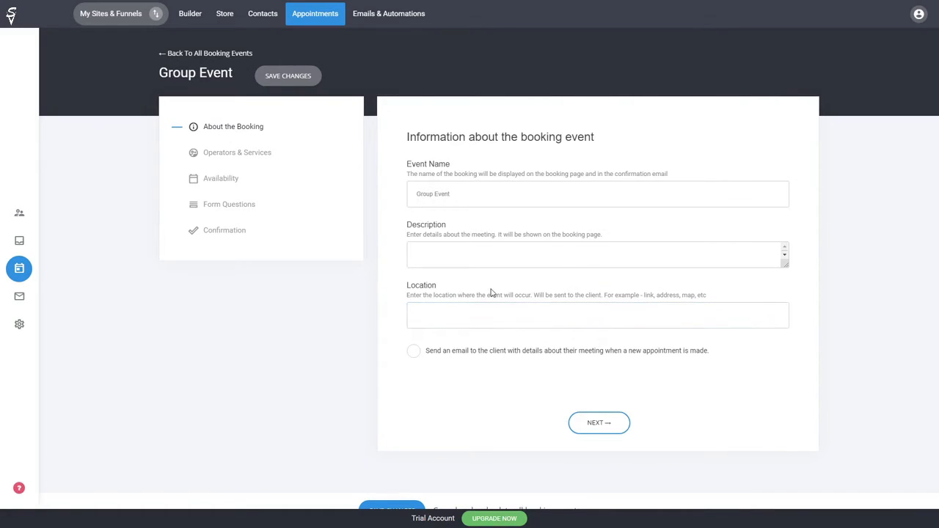
pyautogui.click(604, 428)
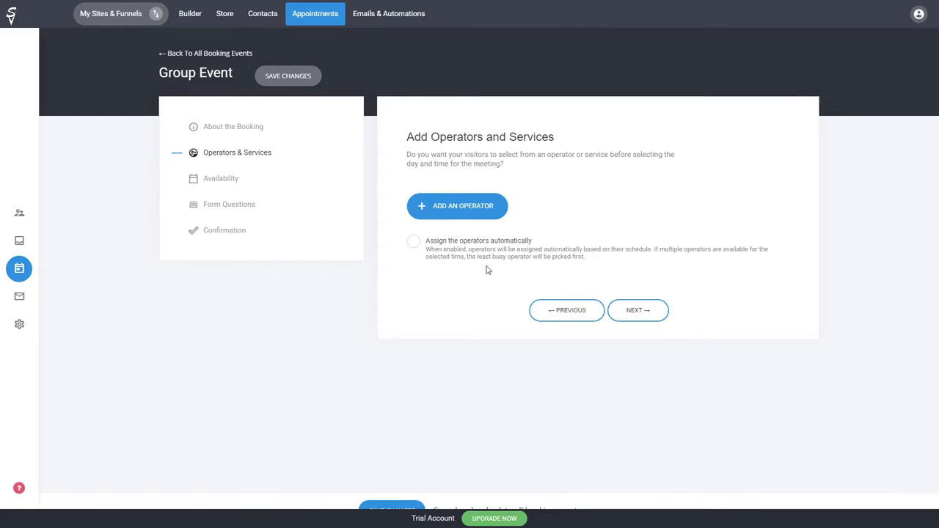
# Add the existing operator to the booking event, and open and save that operator's settings.
pyautogui.click(487, 207)
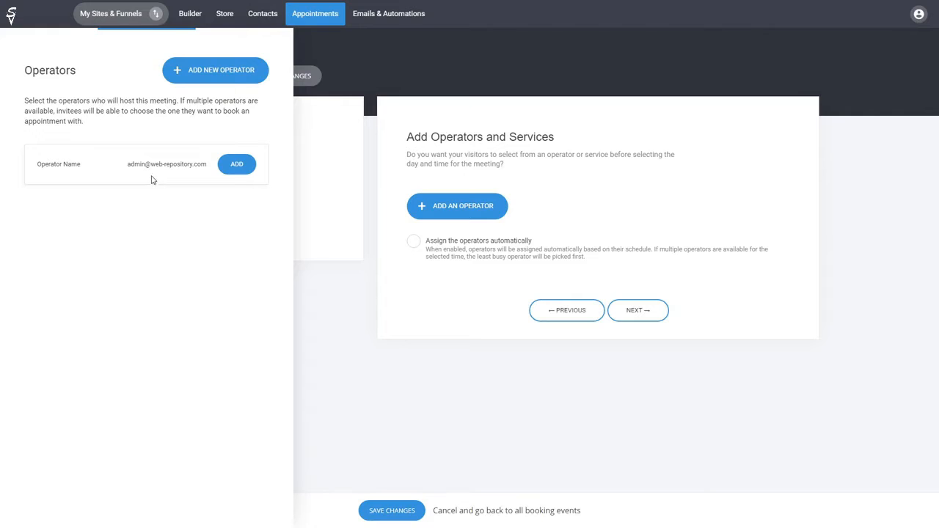
pyautogui.click(237, 164)
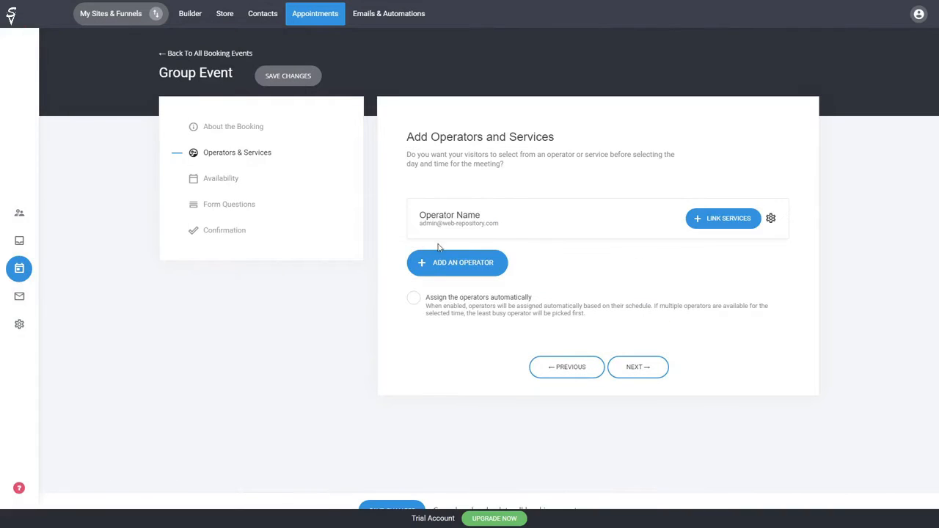
pyautogui.click(771, 219)
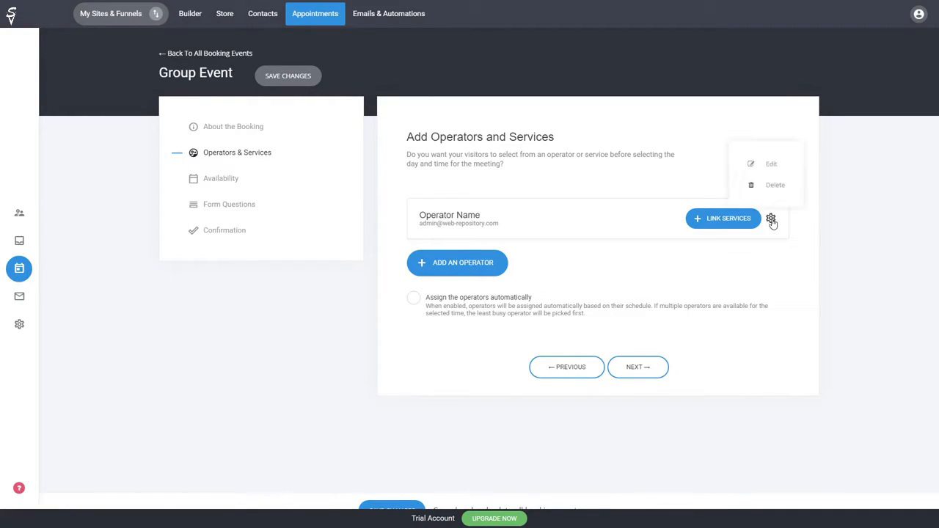
pyautogui.click(773, 166)
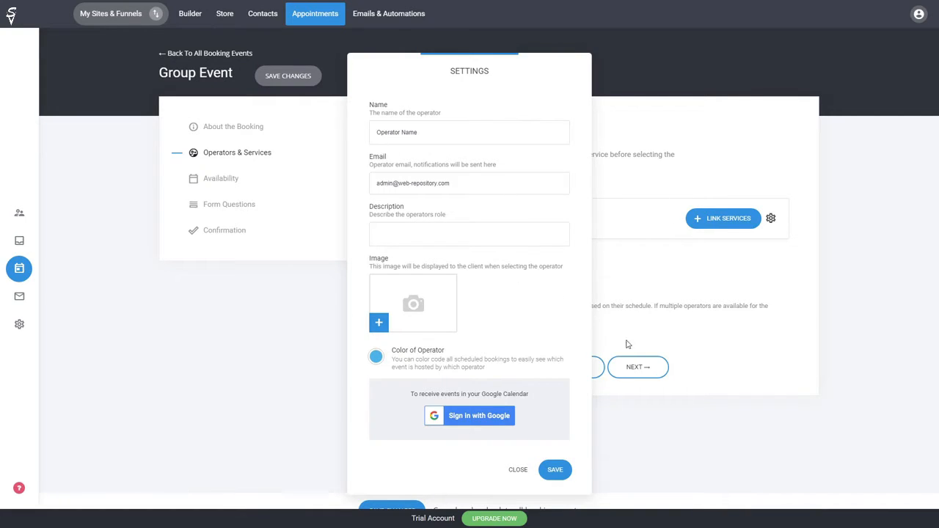
pyautogui.click(555, 471)
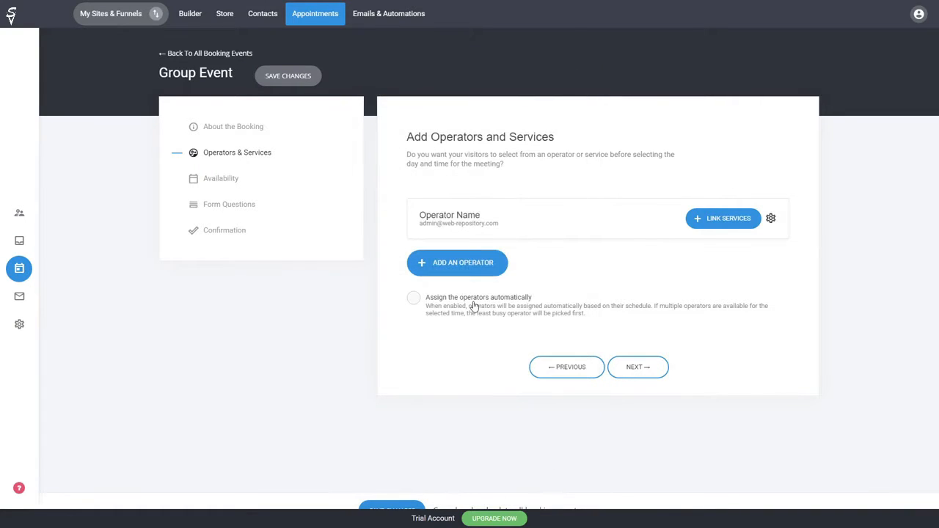
# Look over the services that can be linked to the operator, link none, and continue to the availability stage.
pyautogui.click(719, 221)
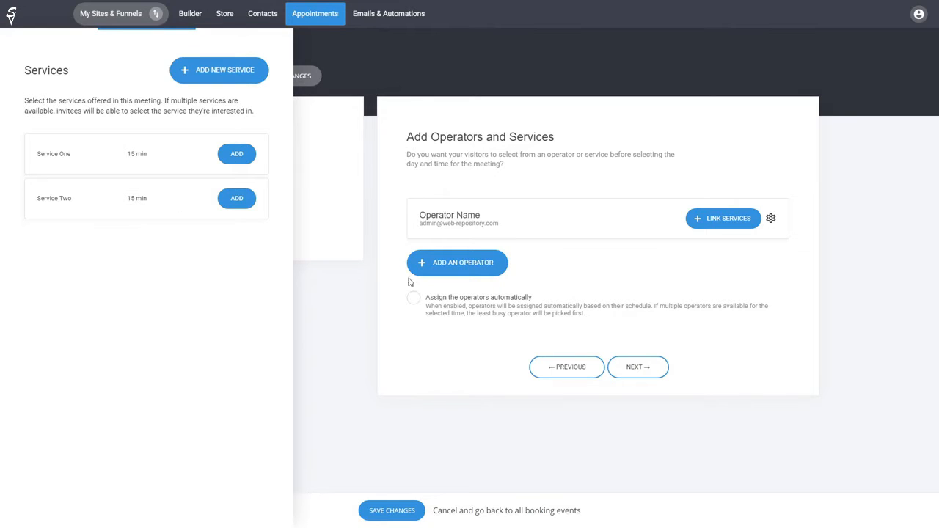
pyautogui.click(576, 280)
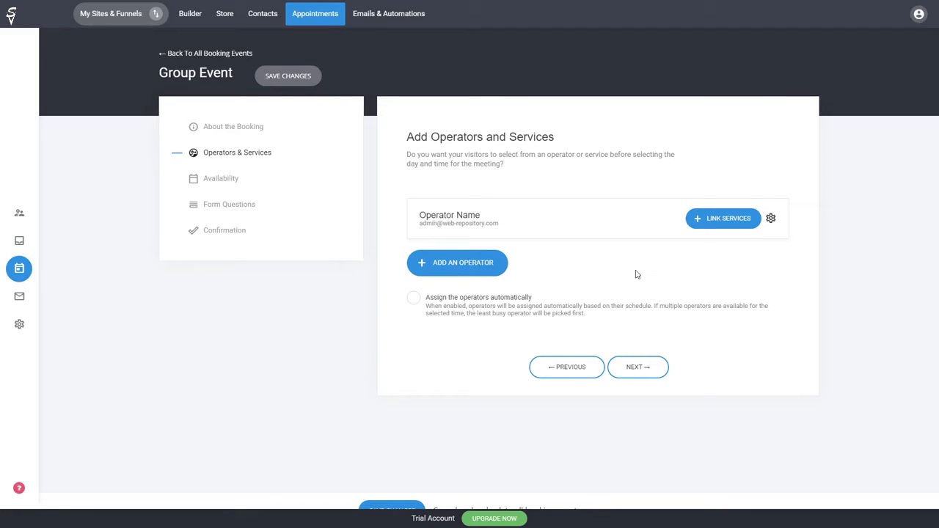
pyautogui.click(638, 369)
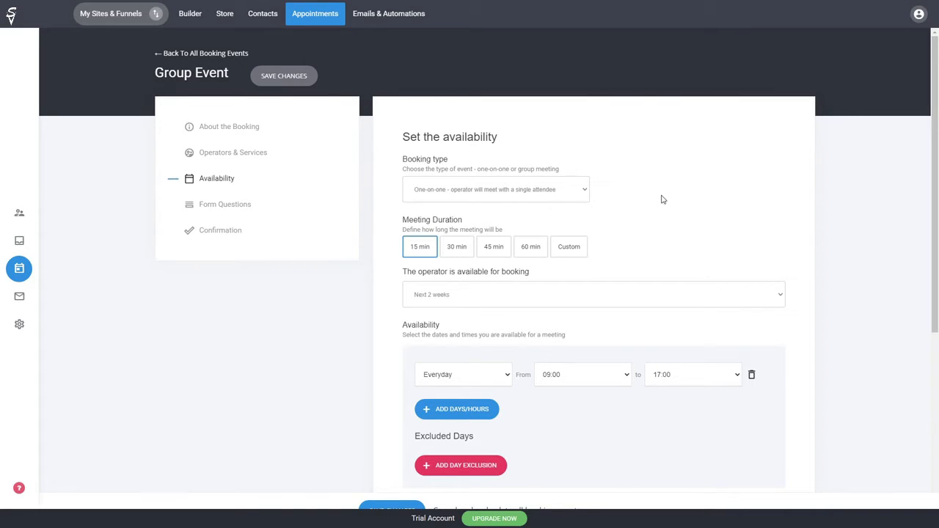
# Set the meeting duration to 60 min and look through the remaining availability options.
pyautogui.click(567, 250)
pyautogui.click(529, 252)
pyautogui.scroll(-2, 822, 289)
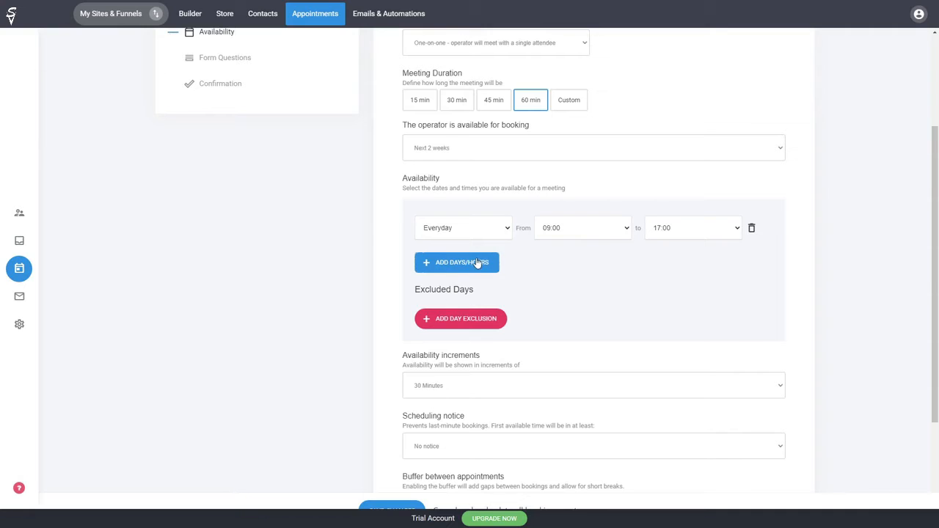
pyautogui.scroll(-2, 618, 328)
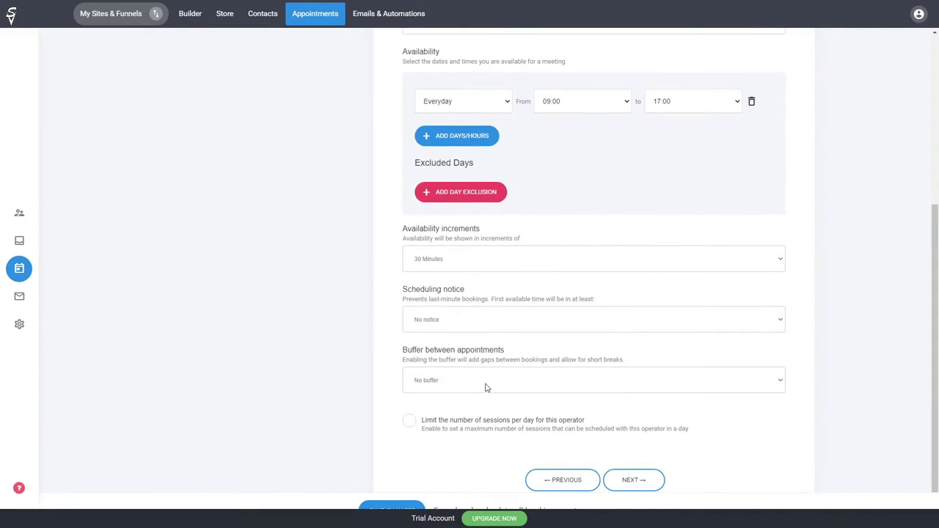
pyautogui.scroll(4, 471, 384)
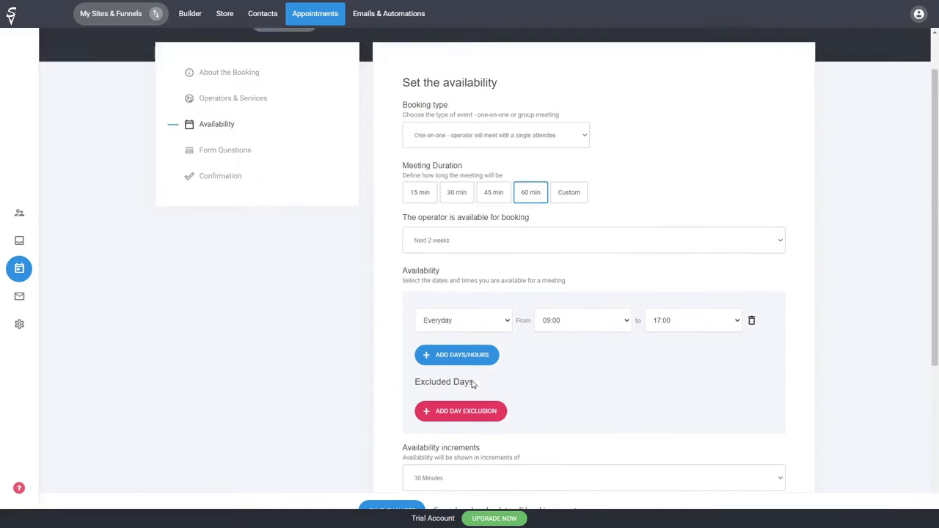
# Set the booking type to Group with a maximum of 10 attendees per session and continue to the form questions.
pyautogui.click(460, 212)
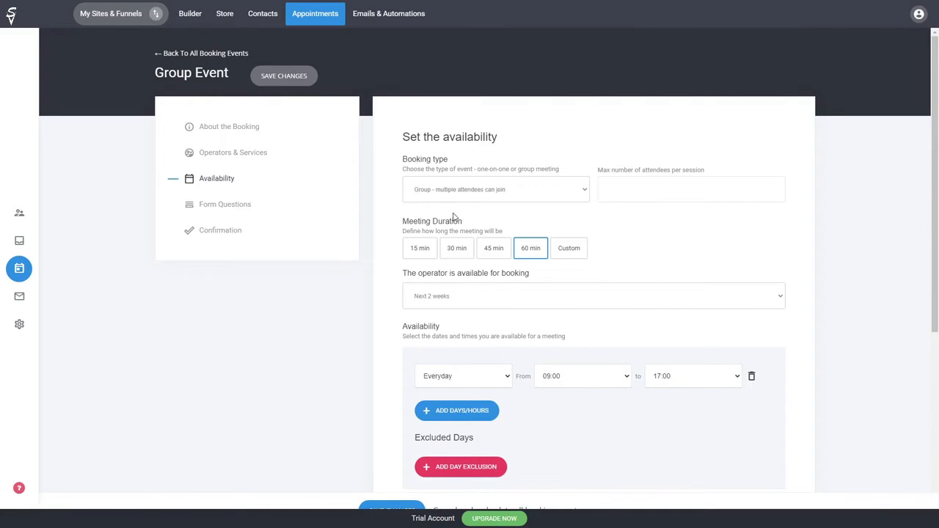
pyautogui.click(625, 192)
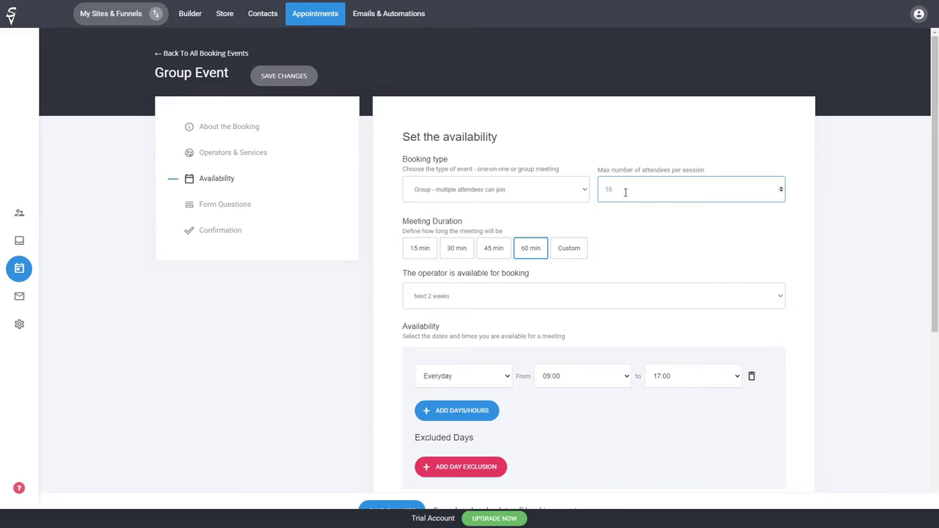
pyautogui.click(772, 247)
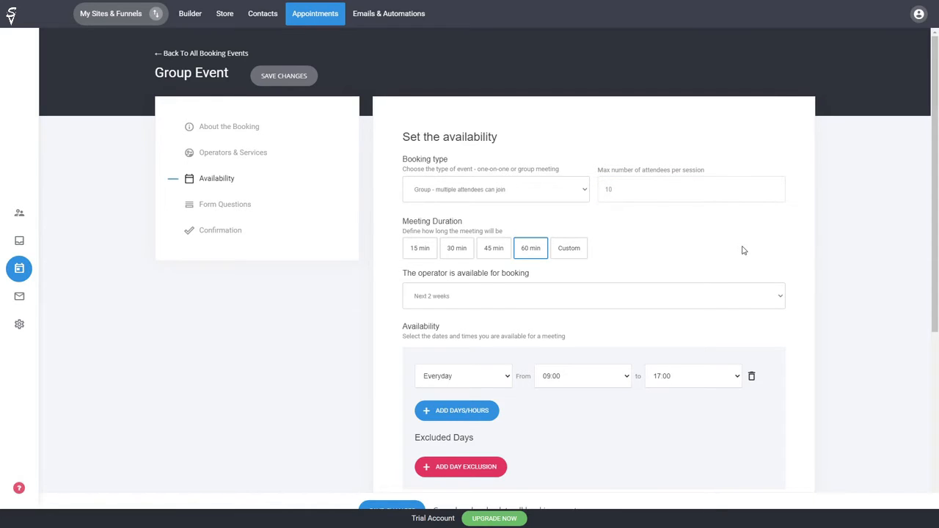
pyautogui.scroll(-5, 743, 250)
pyautogui.click(634, 478)
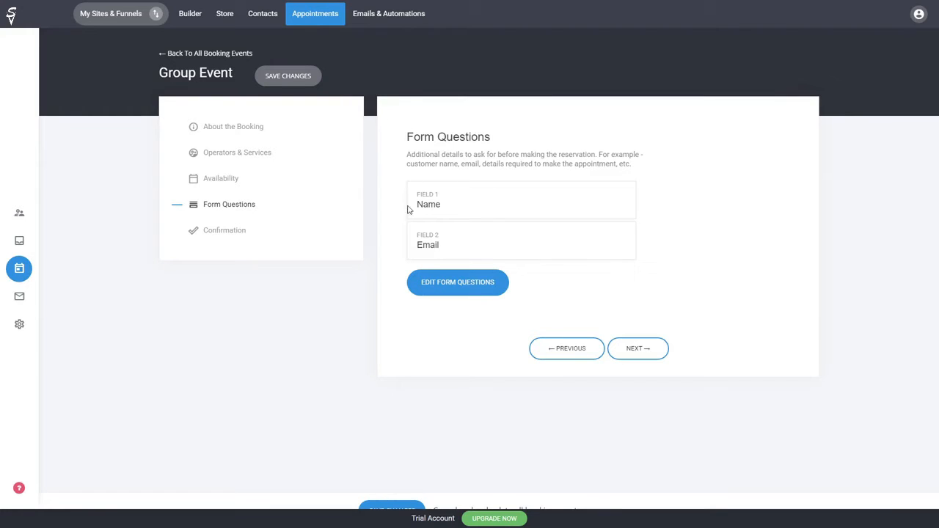
# Examine the field types that can be added to the booking's form questions, and leave the editor without saving.
pyautogui.click(466, 285)
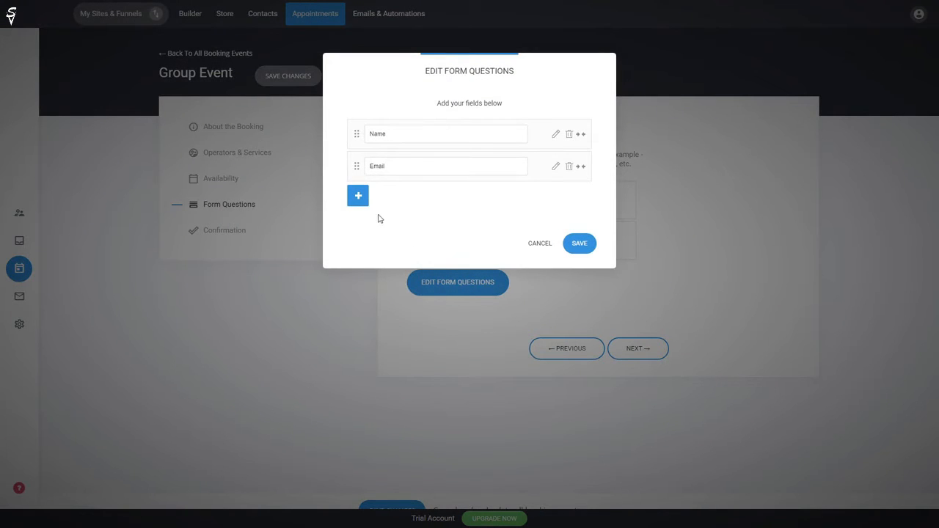
pyautogui.click(359, 196)
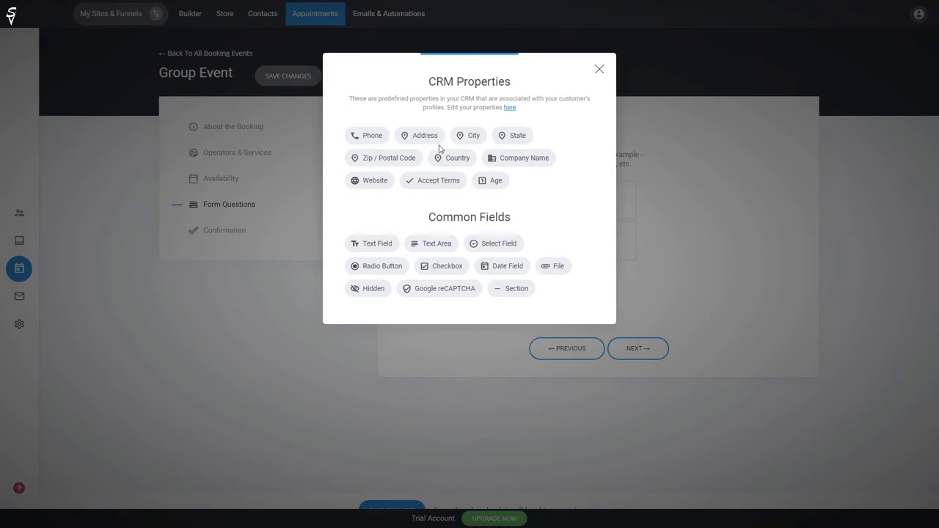
pyautogui.click(642, 191)
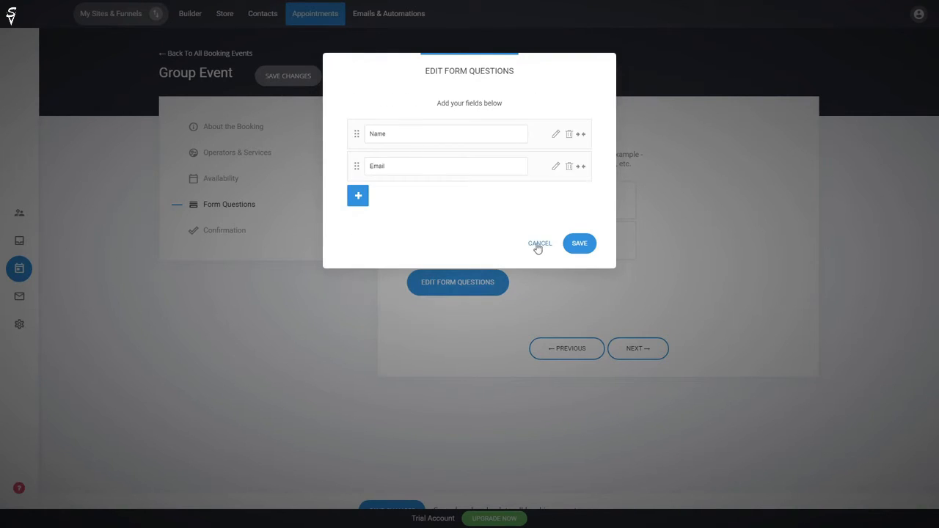
pyautogui.click(538, 243)
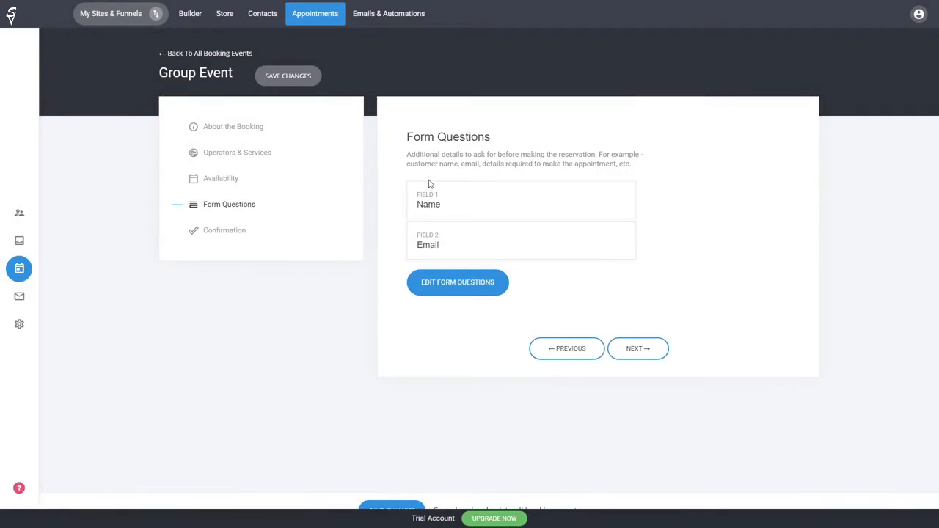
# Compare the confirmation options, keep Default Confirmation Message with no call to action button, and save the booking event.
pyautogui.click(641, 353)
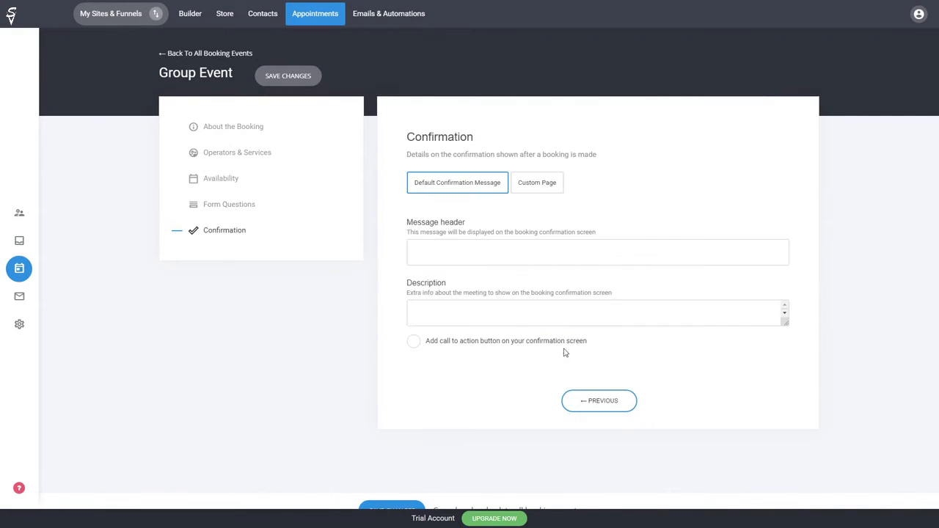
pyautogui.click(462, 251)
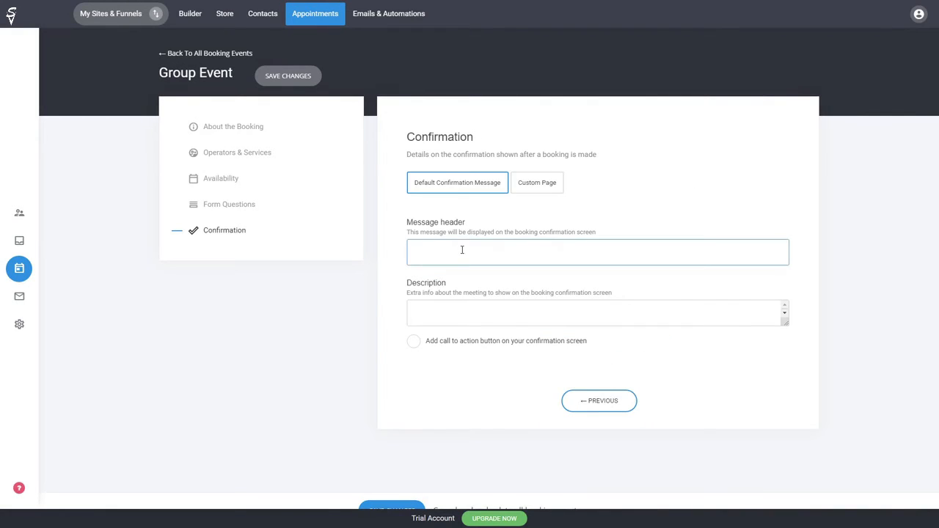
pyautogui.click(524, 182)
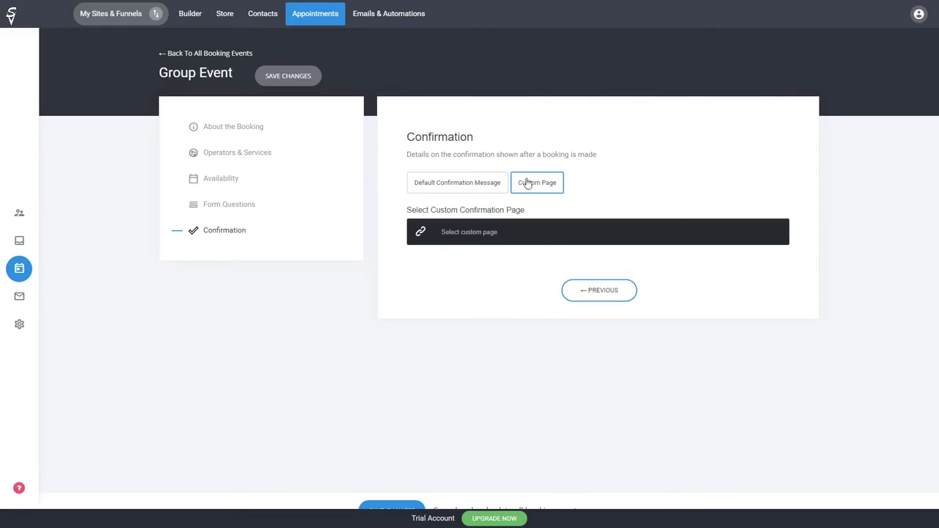
pyautogui.click(476, 181)
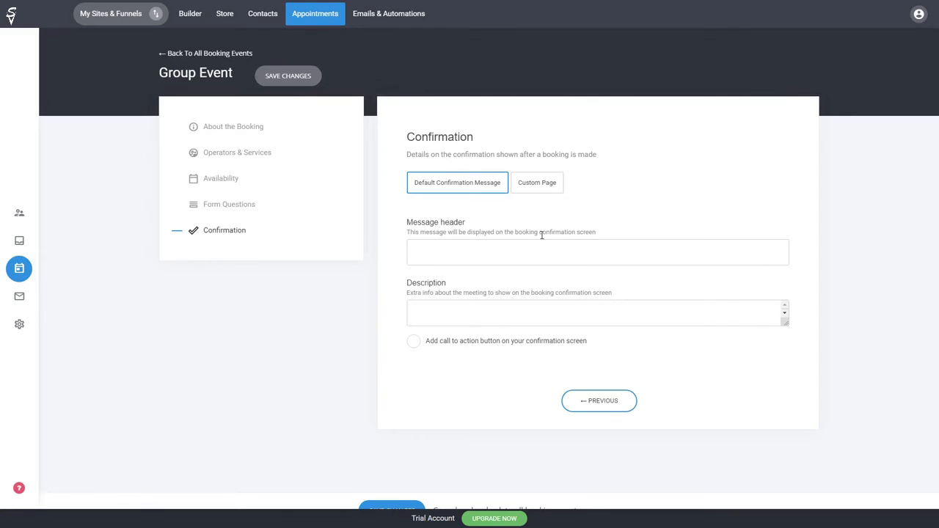
pyautogui.click(512, 249)
pyautogui.click(464, 342)
pyautogui.click(464, 343)
pyautogui.click(307, 80)
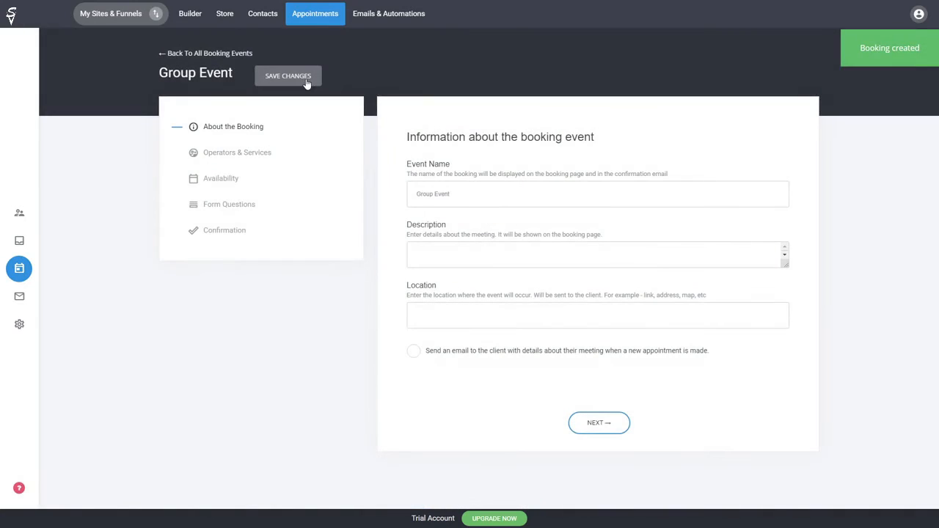
# Return to the list of booking events and view the appointment schedule and the operators list.
pyautogui.click(242, 56)
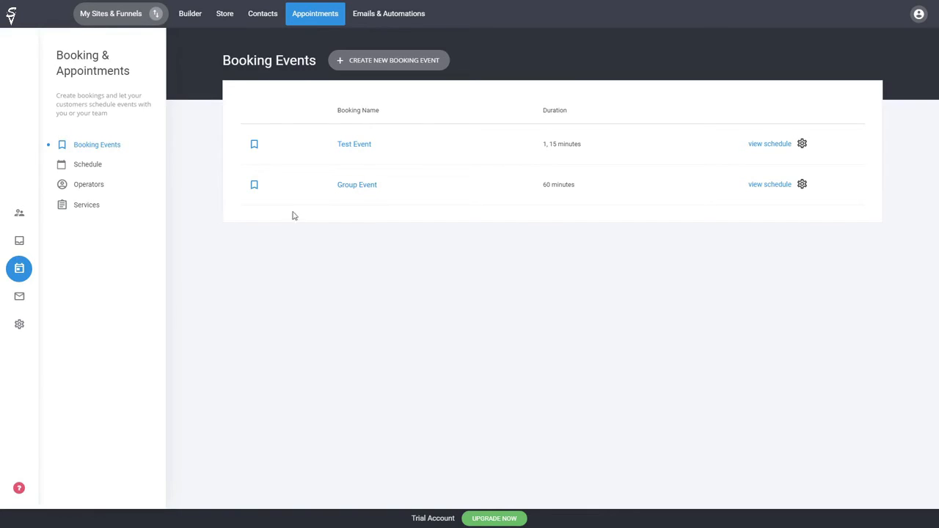
pyautogui.click(95, 166)
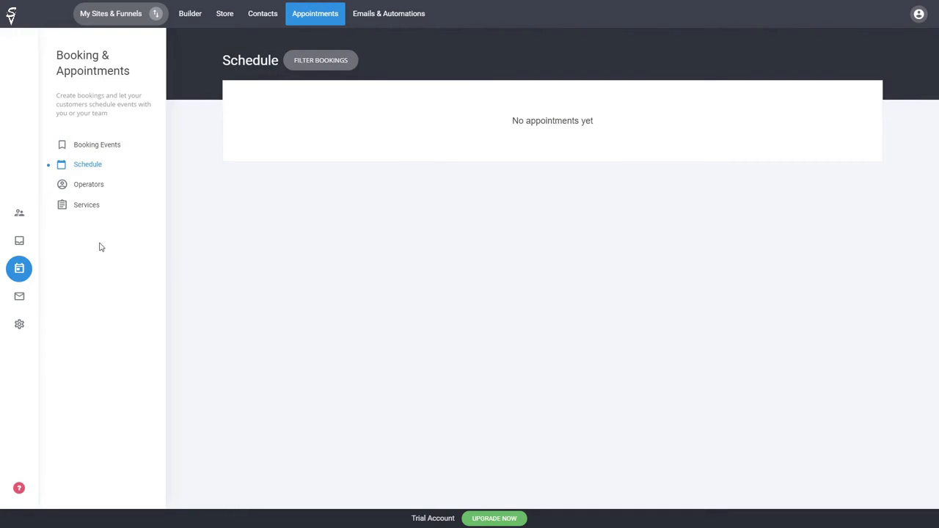
pyautogui.click(91, 190)
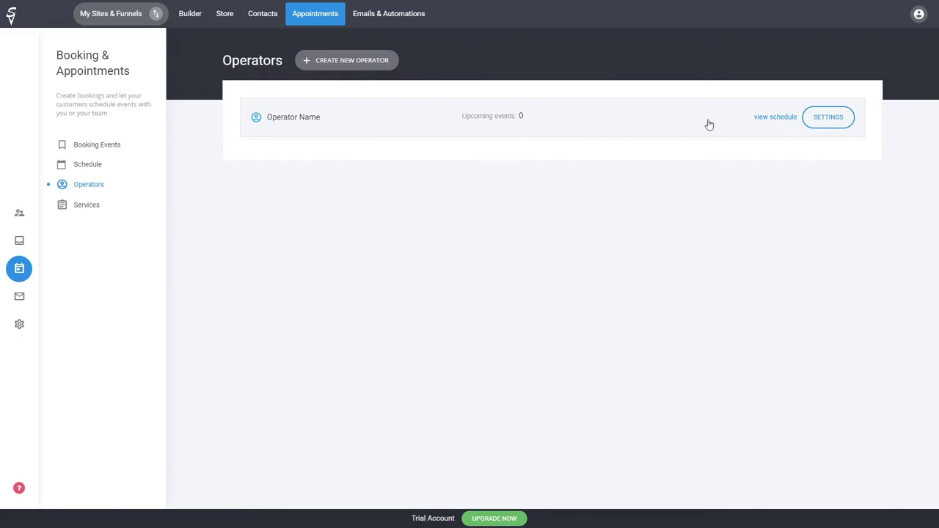
# View the list of booking services, and open the Appointment page in the site builder.
pyautogui.click(89, 207)
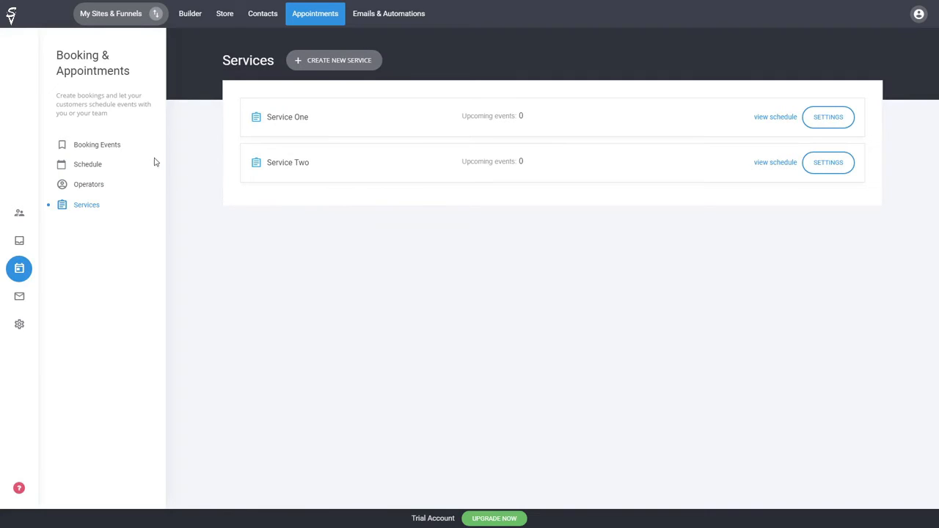
pyautogui.click(193, 14)
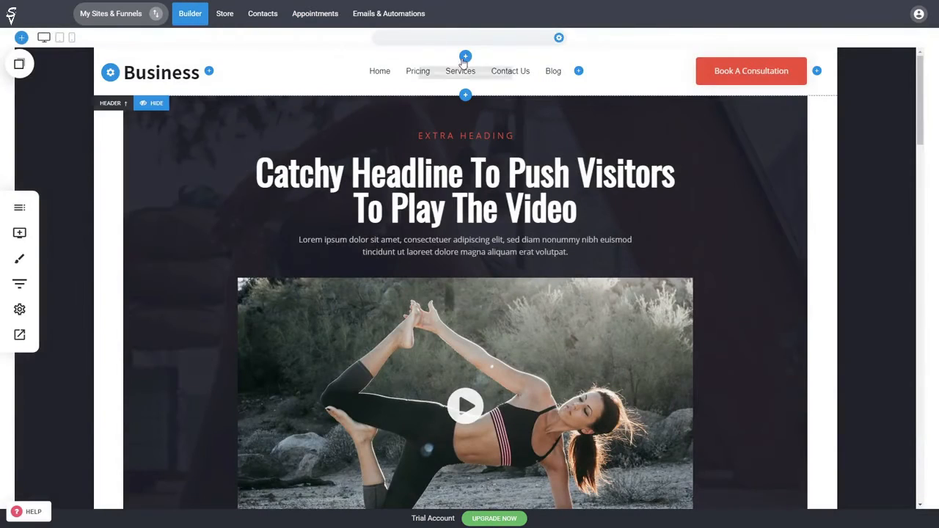
pyautogui.click(19, 208)
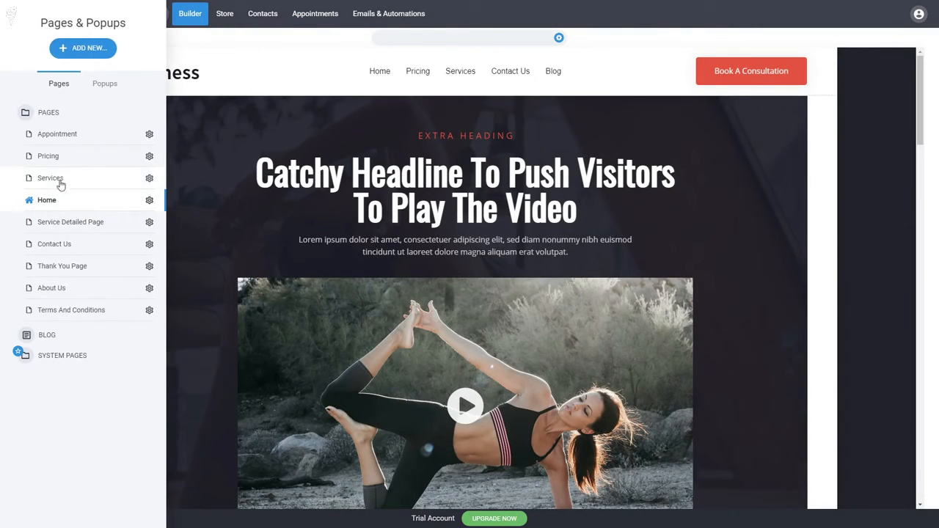
pyautogui.click(76, 135)
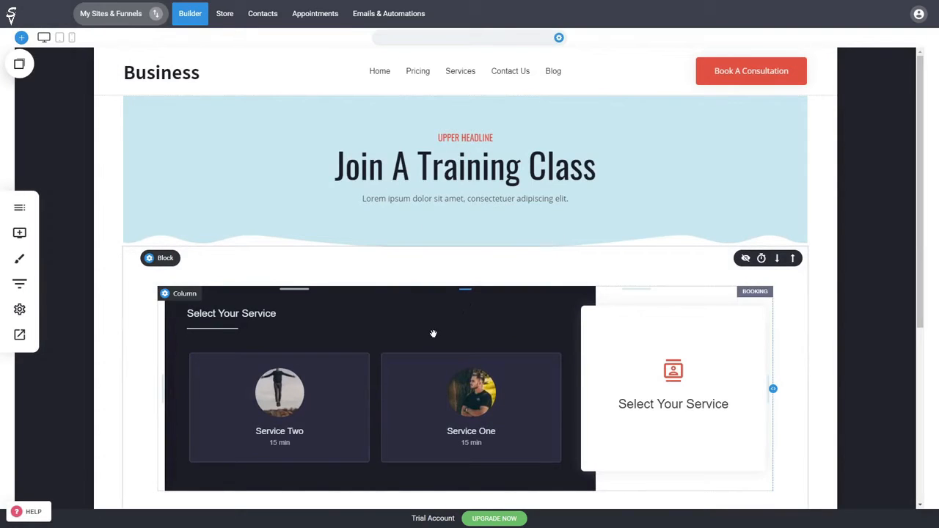
# Switch the Appointment page's booking element from Test Event to Group Event, check the updated calendar, and save the page.
pyautogui.click(397, 357)
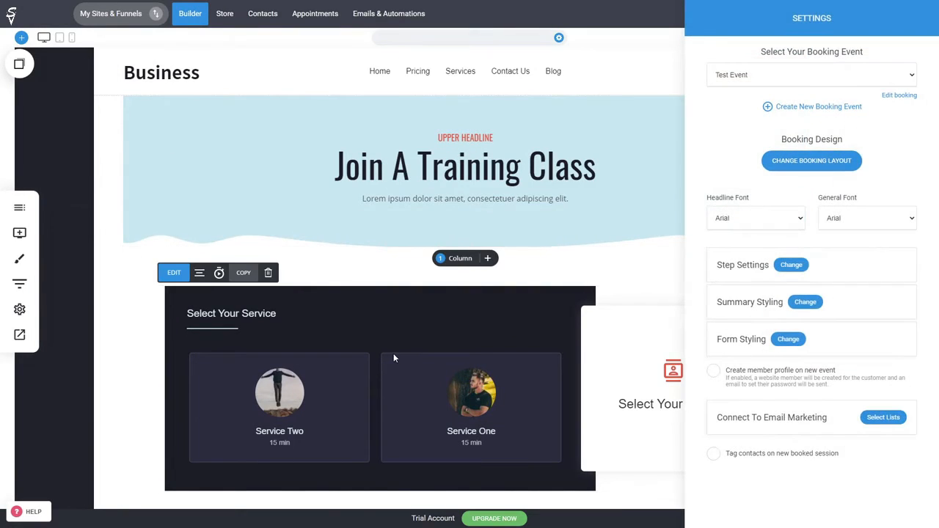
pyautogui.click(756, 78)
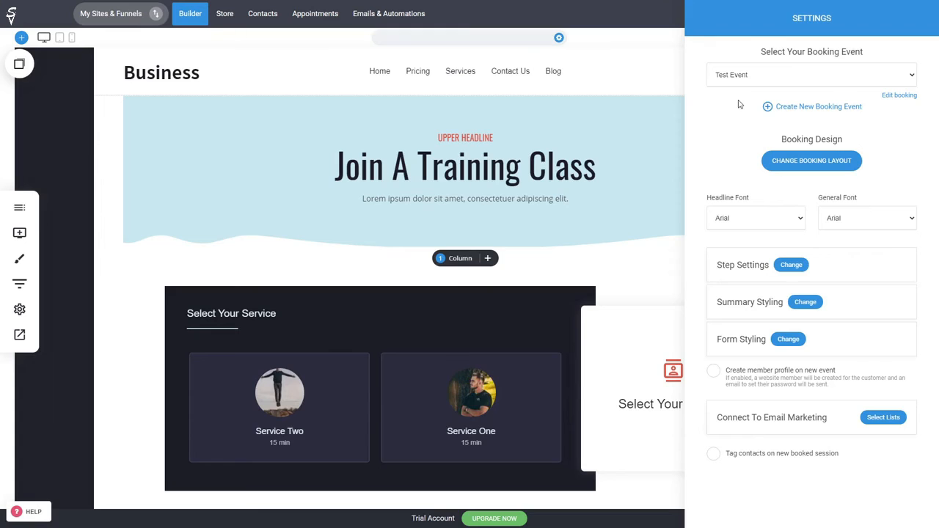
pyautogui.click(740, 104)
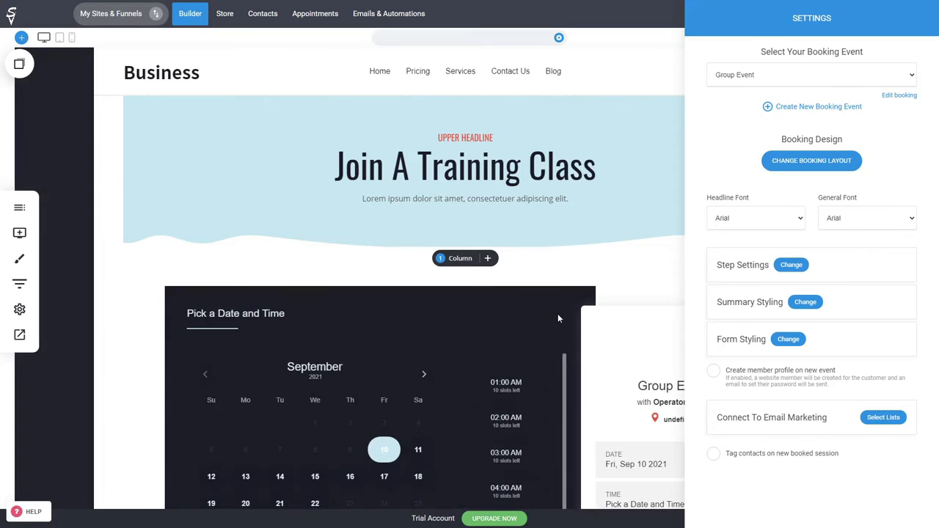
pyautogui.click(557, 314)
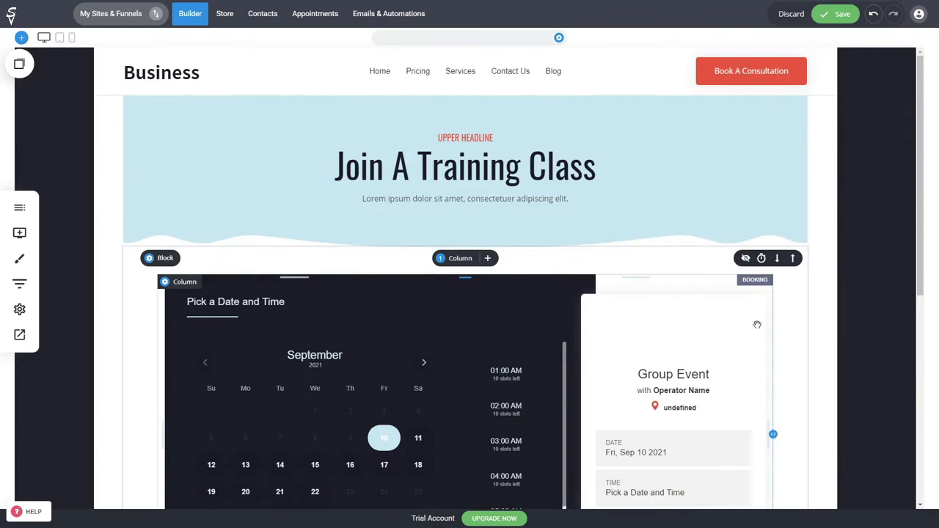
pyautogui.scroll(-1, 758, 324)
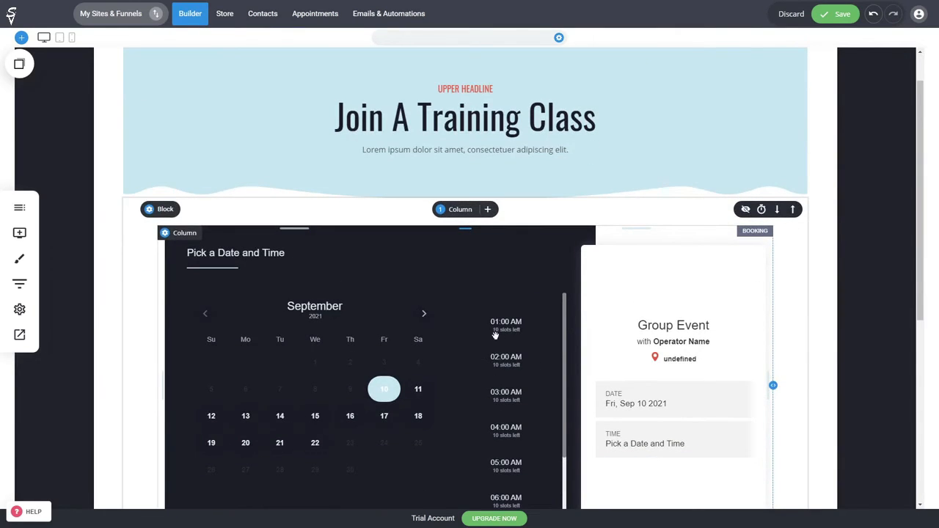
pyautogui.scroll(-2, 495, 334)
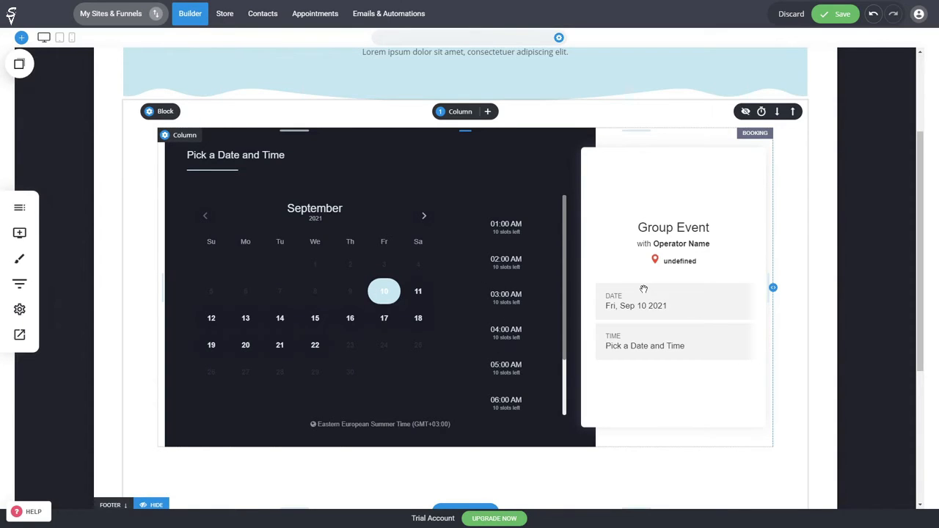
pyautogui.scroll(3, 644, 289)
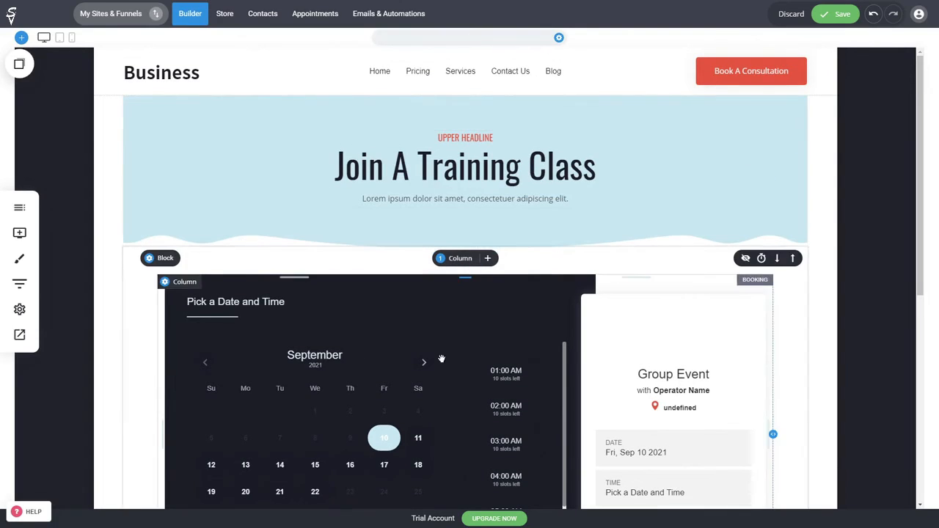
pyautogui.click(834, 18)
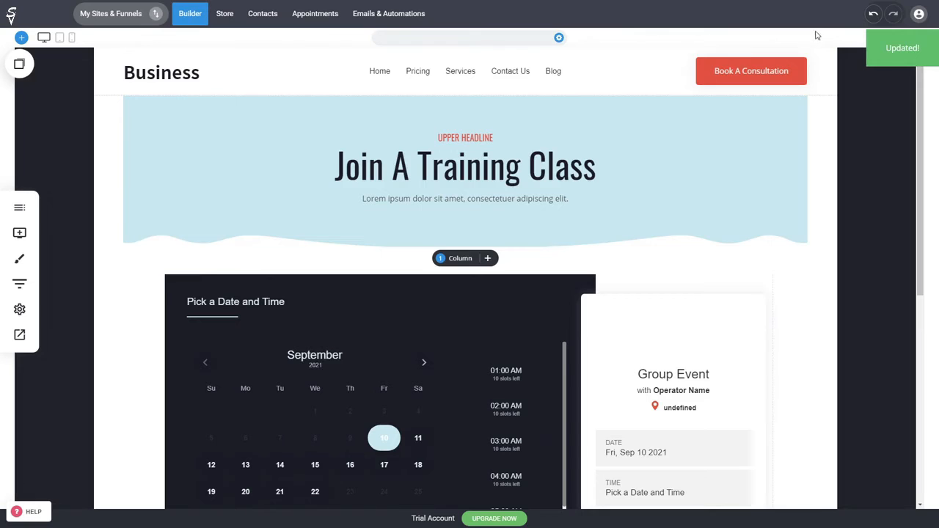
# Preview the Appointment page and pick the 07:00 slot on Tuesday, September 14, 2021 in the booking calendar.
pyautogui.click(30, 337)
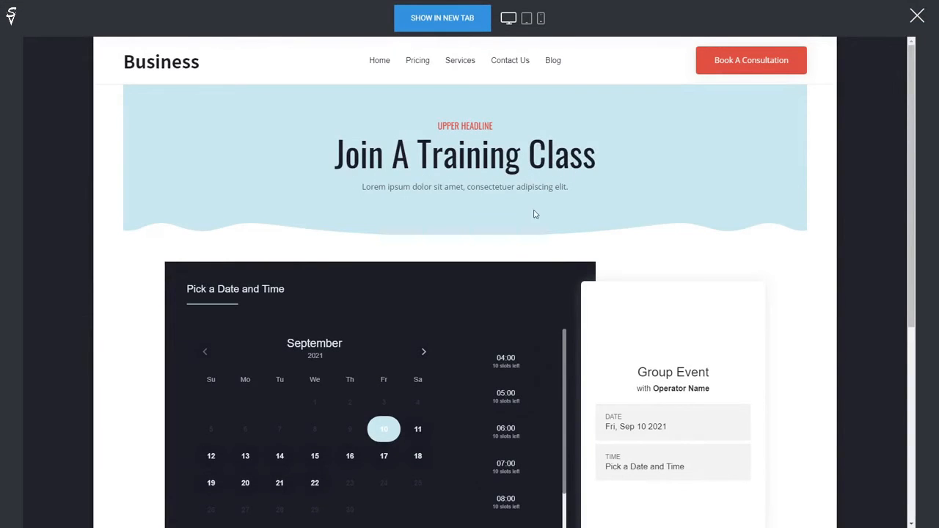
pyautogui.scroll(-1, 534, 215)
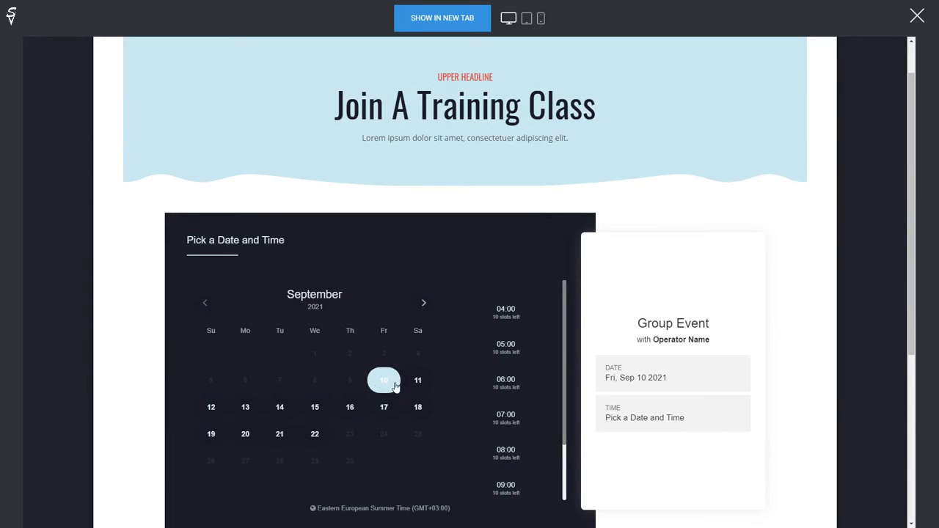
pyautogui.click(291, 413)
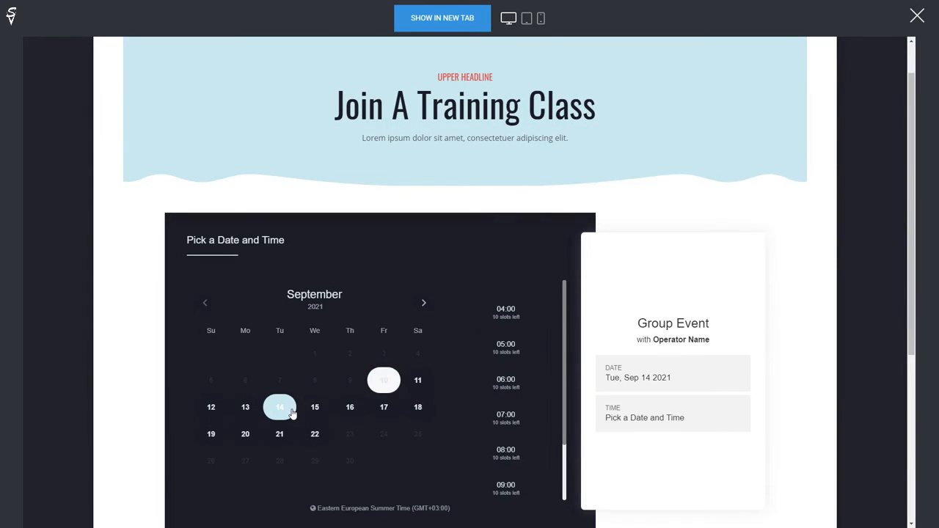
pyautogui.click(507, 418)
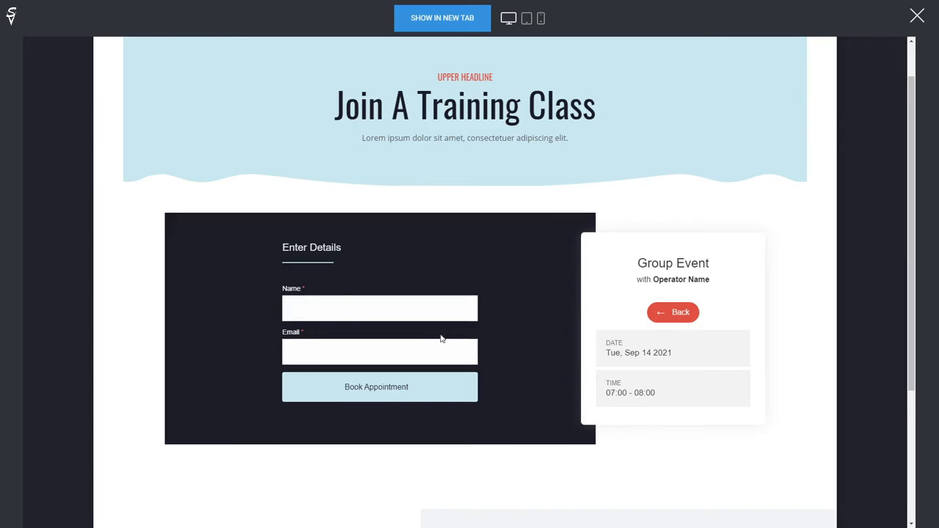
# Fill in the attendee's name and email in the booking form and book the appointment.
pyautogui.doubleClick(311, 311)
pyautogui.click(435, 266)
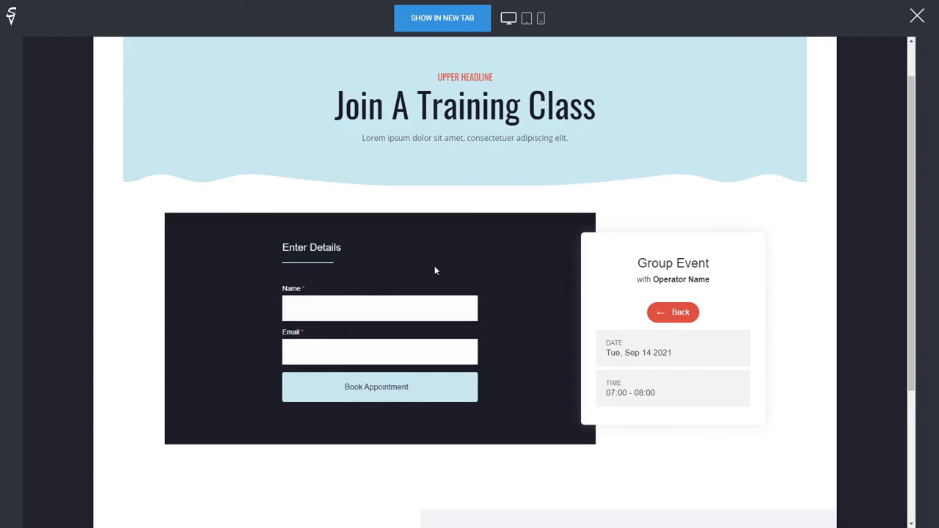
pyautogui.click(409, 390)
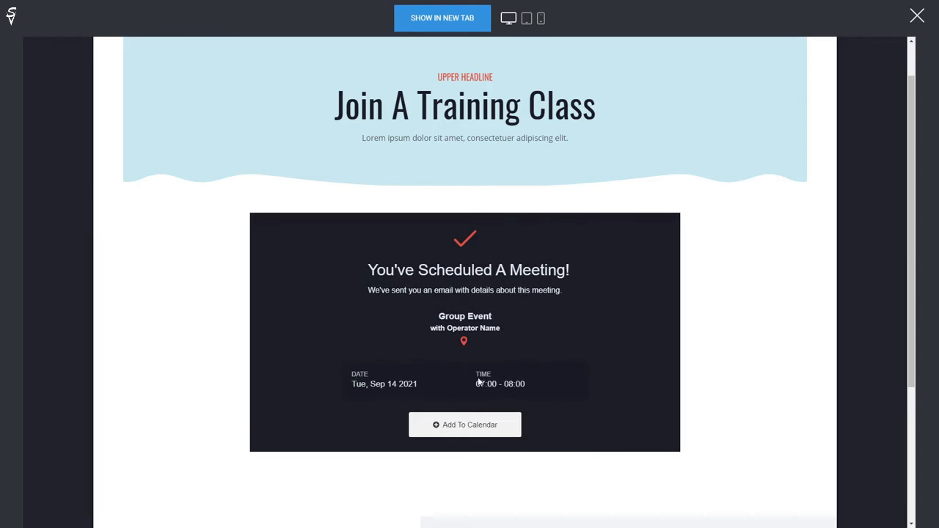
# Review the message, date and time on the booking confirmation, and close the page preview.
pyautogui.moveTo(381, 275); pyautogui.dragTo(635, 286)
pyautogui.click(575, 298)
pyautogui.moveTo(419, 389); pyautogui.dragTo(338, 385)
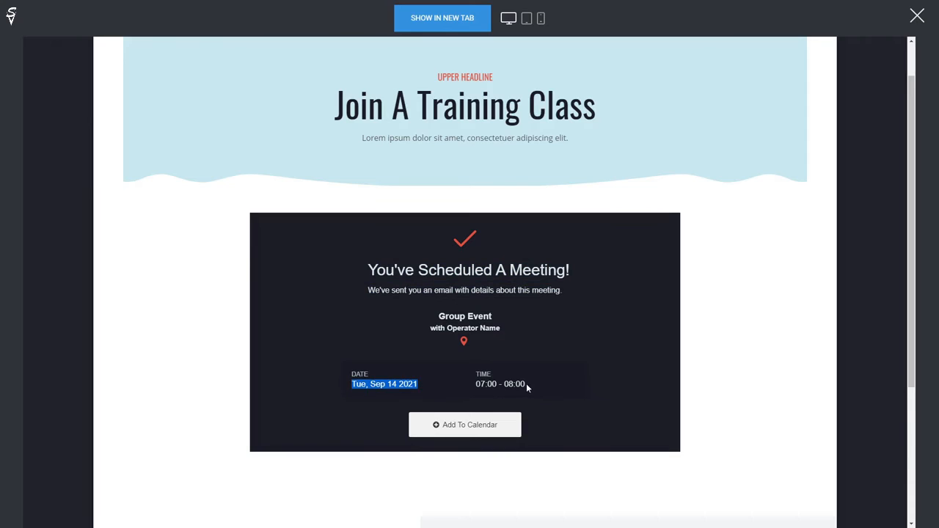
pyautogui.moveTo(526, 385); pyautogui.dragTo(459, 382)
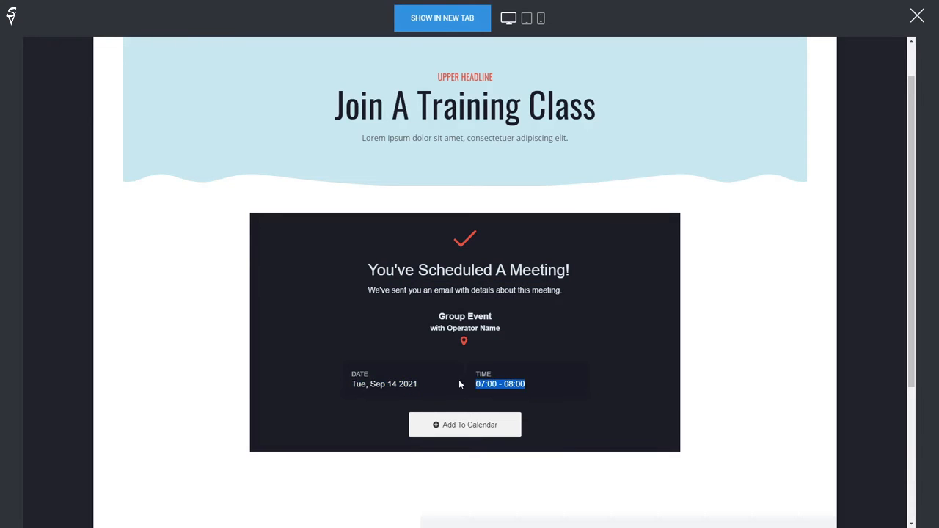
pyautogui.click(572, 323)
pyautogui.click(916, 18)
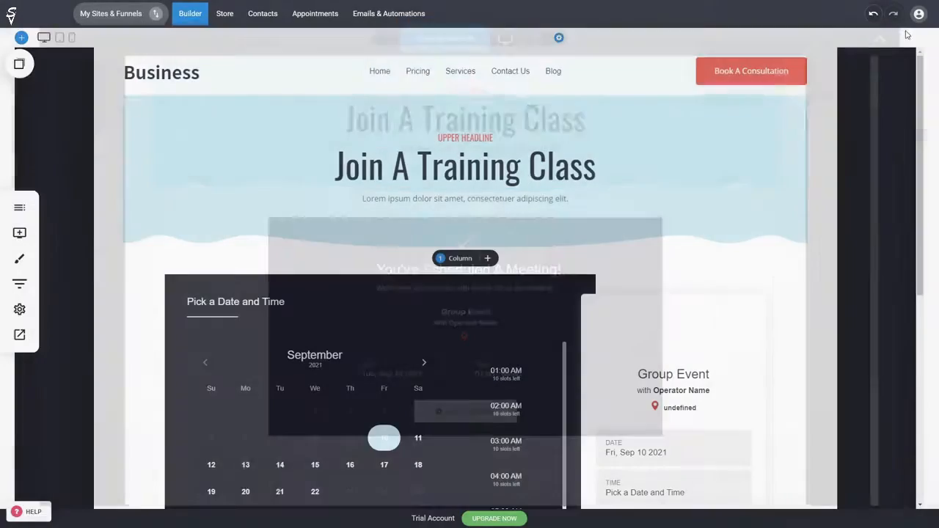
# View the contact record of the person who booked the appointment, and open the email marketing and automation dashboard.
pyautogui.click(264, 14)
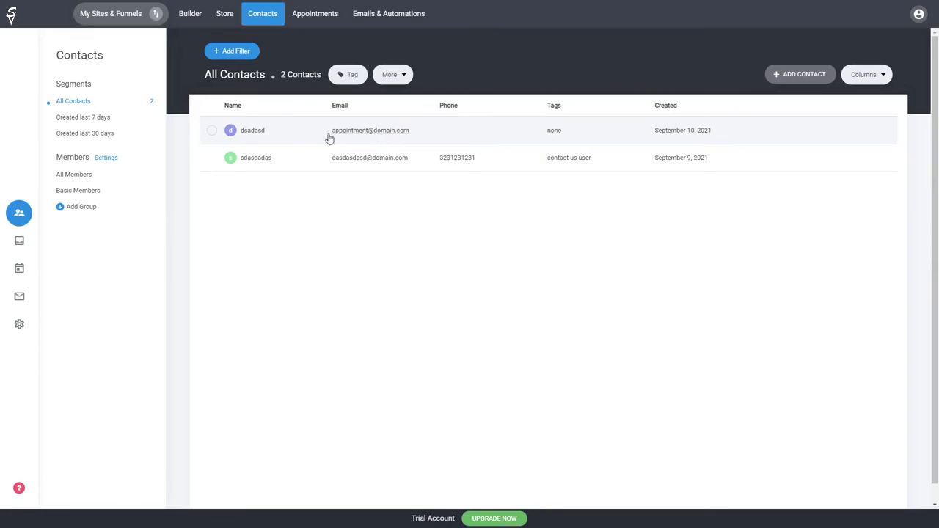
pyautogui.click(368, 135)
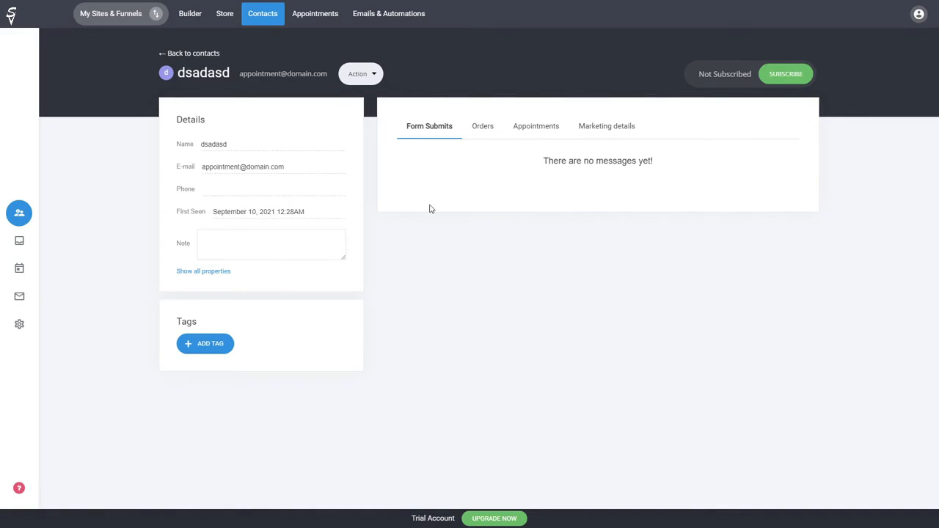
pyautogui.click(192, 54)
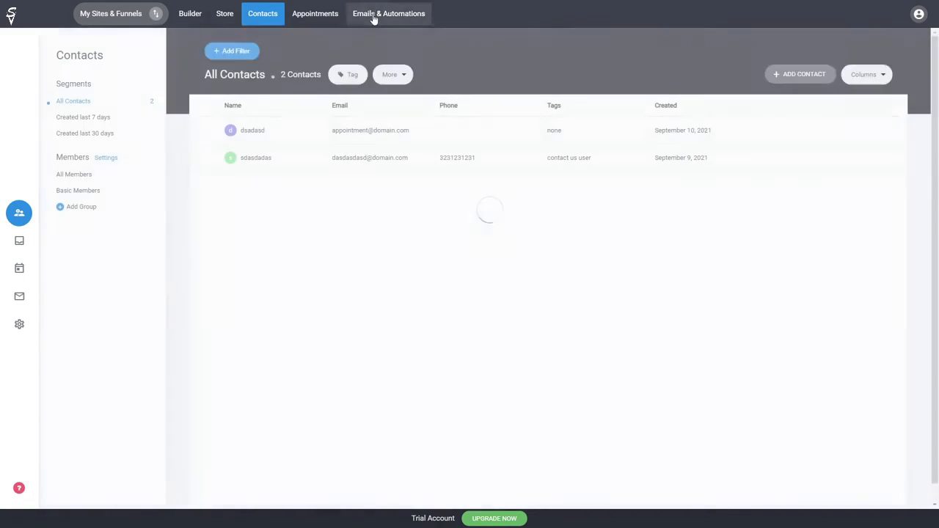
pyautogui.click(375, 19)
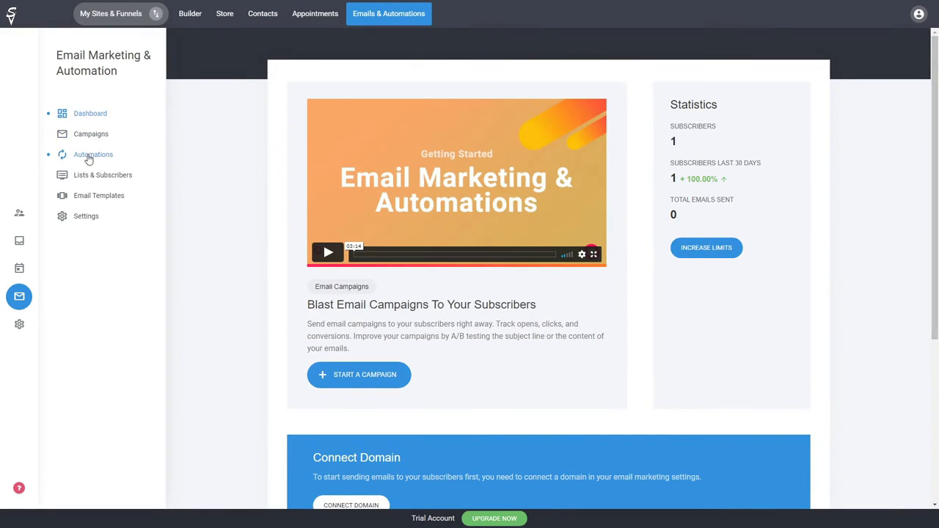
# Show the details of the September 14 Group Event booking in the appointment schedule, and return to the booking events list.
pyautogui.click(312, 19)
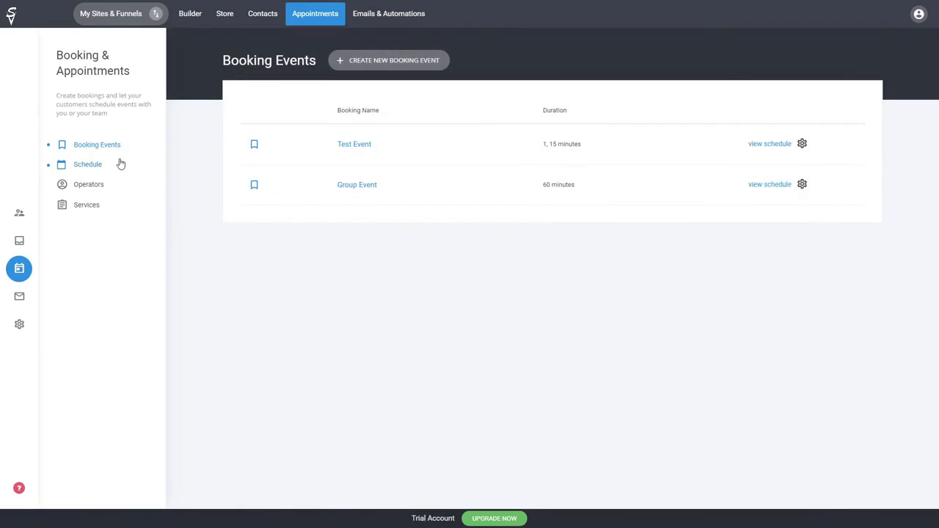
pyautogui.click(94, 166)
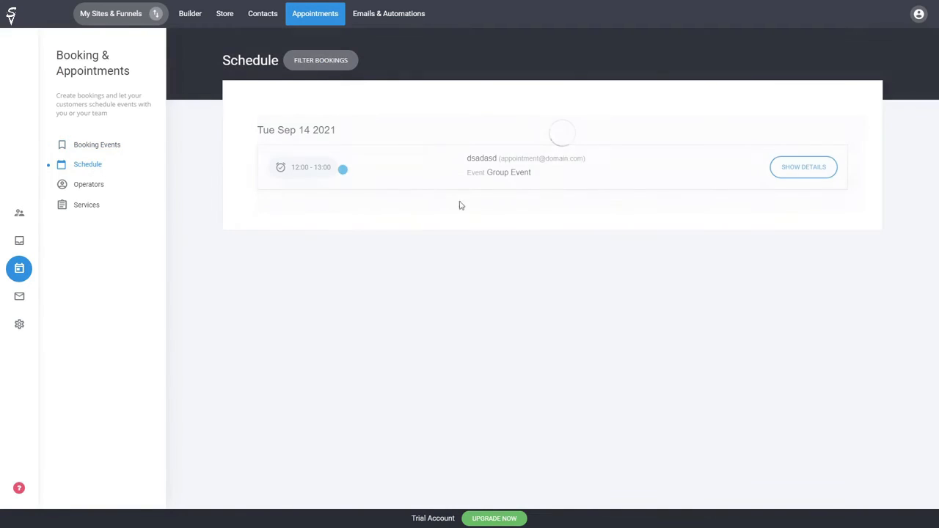
pyautogui.click(478, 165)
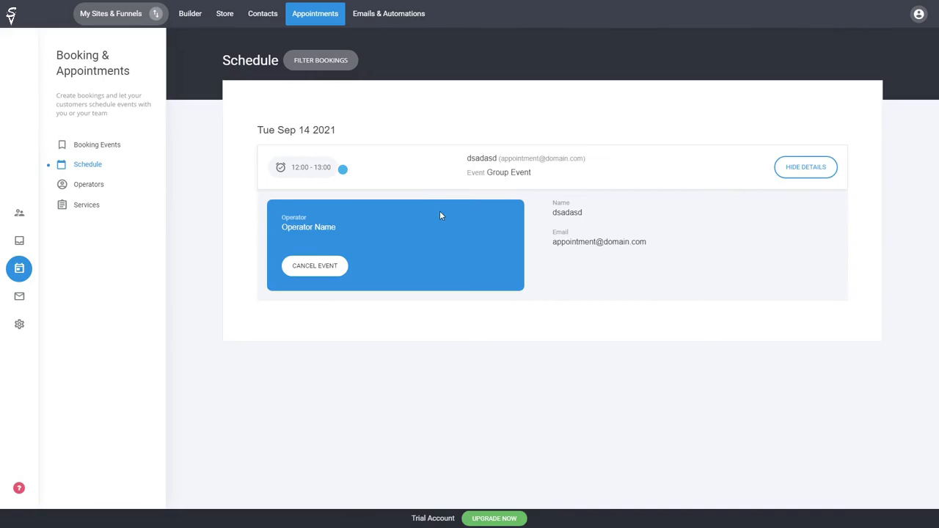
pyautogui.click(104, 147)
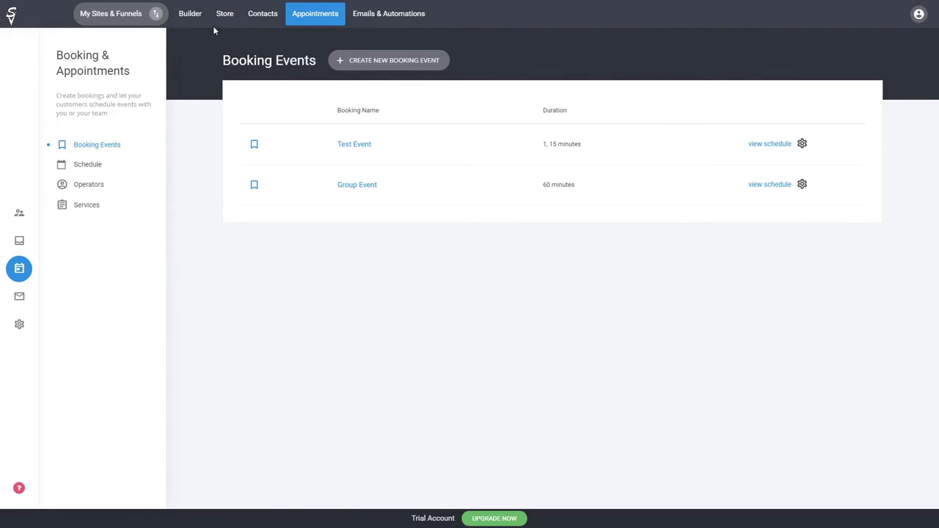
# Reopen the attendee's contact record from the contacts list and go back to the list.
pyautogui.click(258, 22)
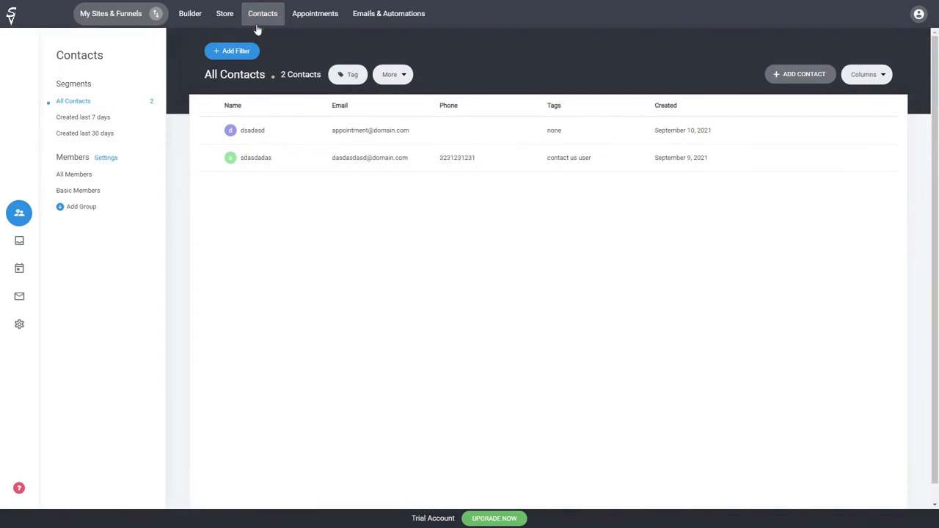
pyautogui.click(376, 132)
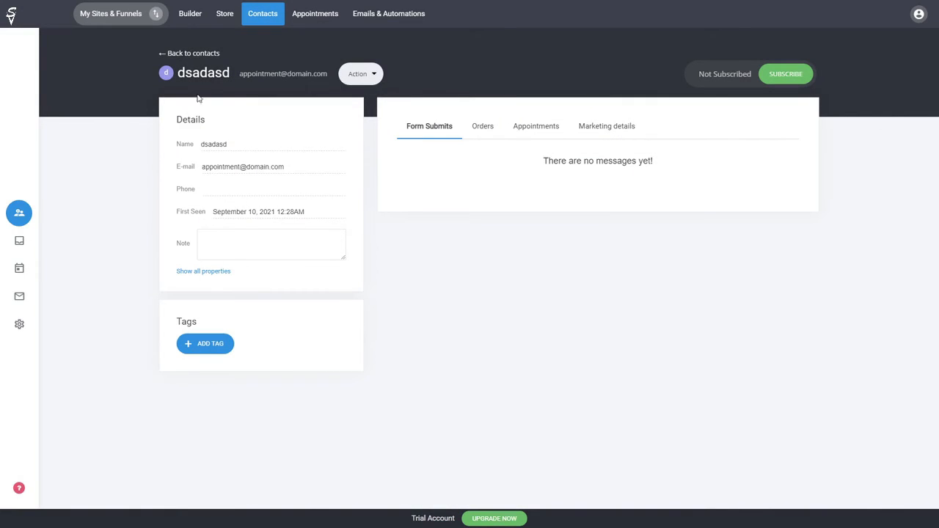
pyautogui.click(194, 54)
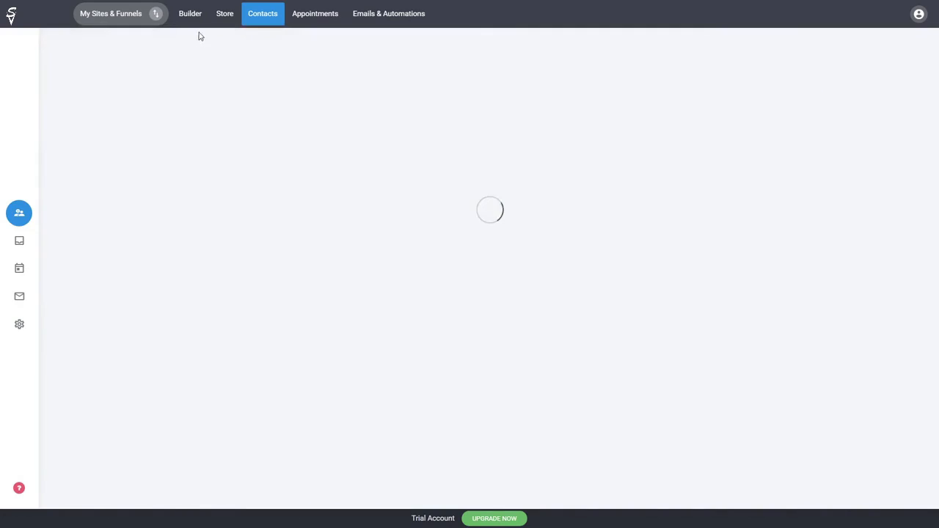
# Return to the site builder and open the Appointment page for editing.
pyautogui.click(192, 14)
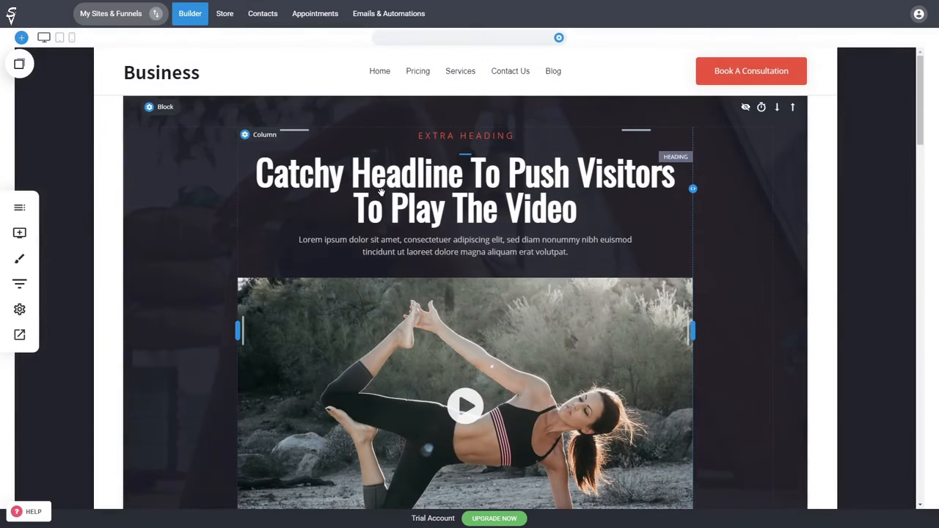
pyautogui.click(20, 208)
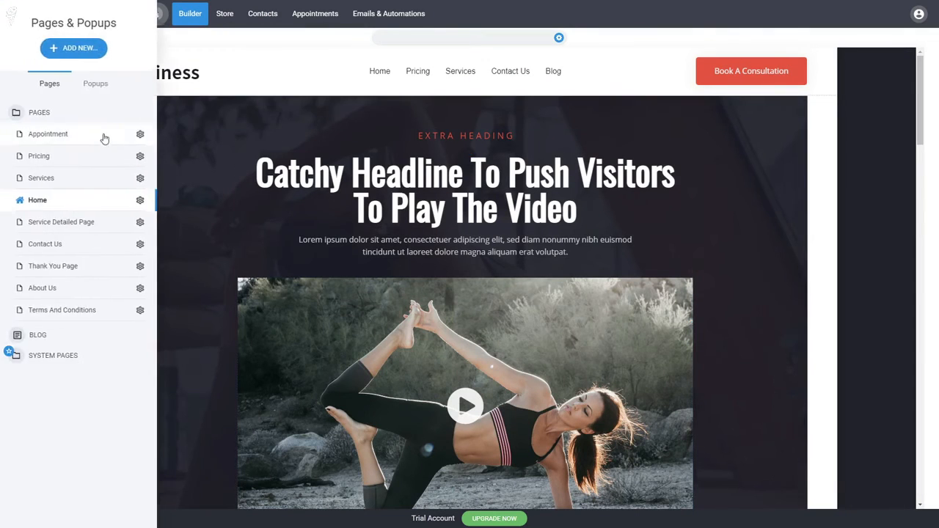
pyautogui.click(86, 136)
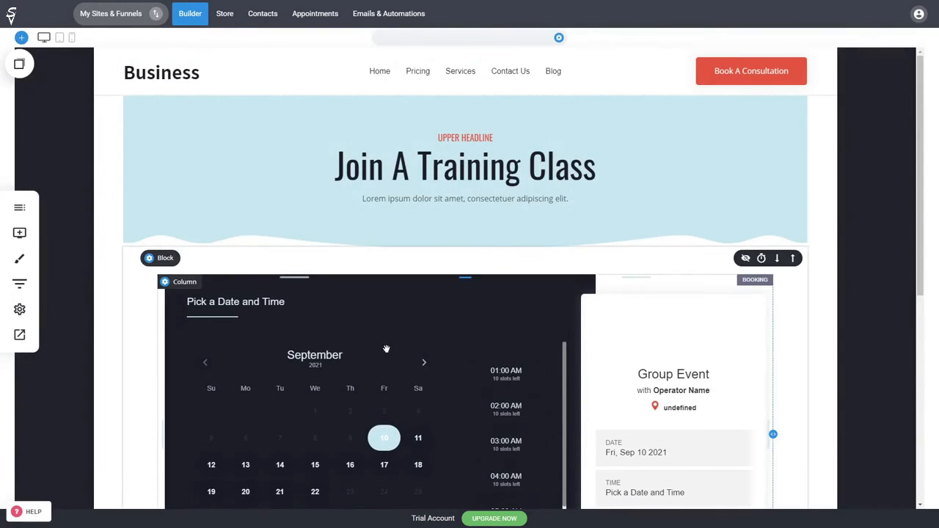
# Set the booking form's font color to dark gray in the booking widget's form styling on the Appointment page.
pyautogui.scroll(-2, 392, 346)
pyautogui.scroll(1, 399, 347)
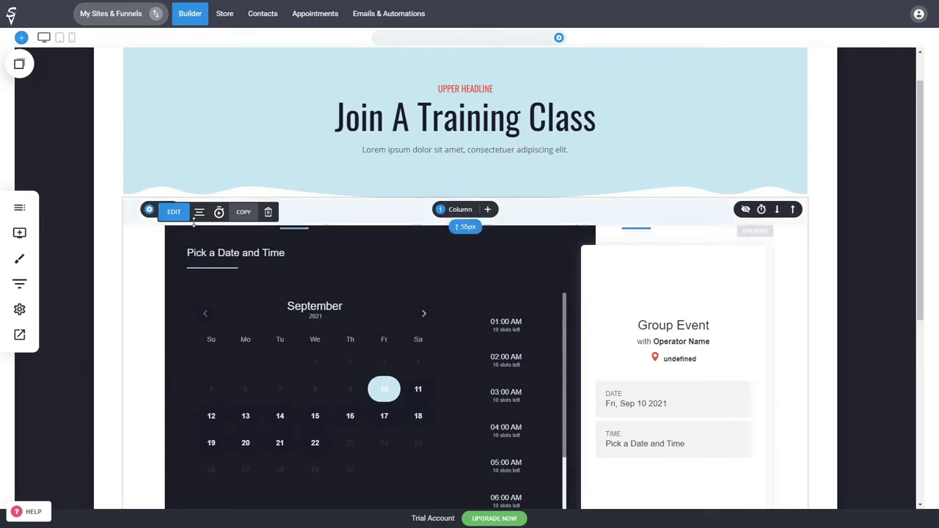
pyautogui.click(187, 216)
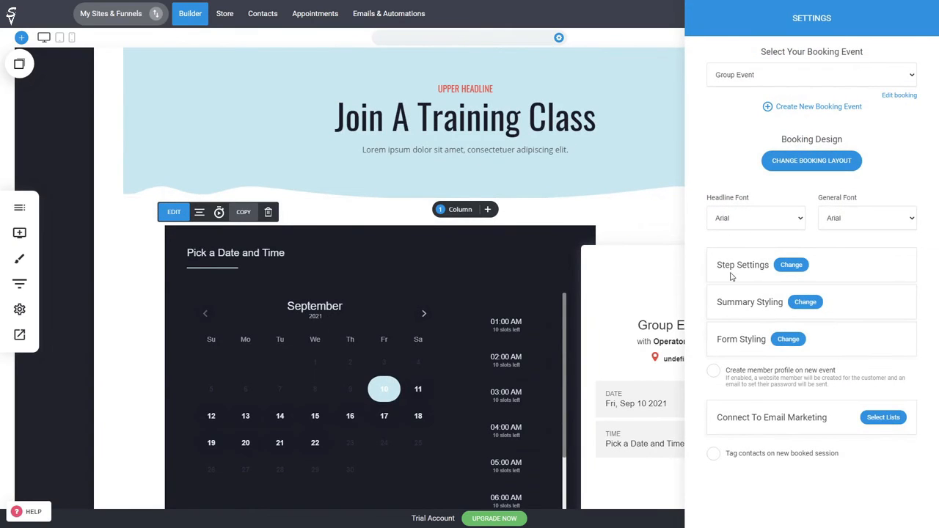
pyautogui.click(789, 340)
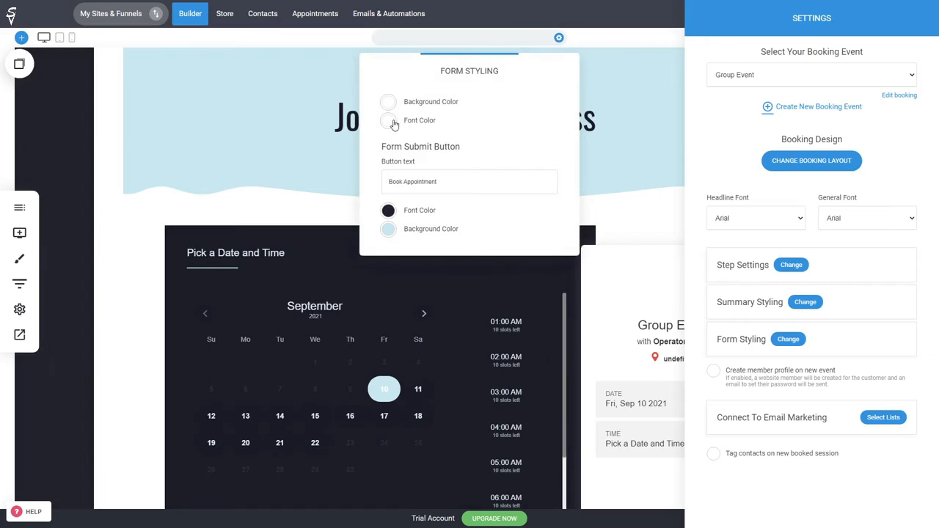
pyautogui.click(388, 121)
pyautogui.click(391, 195)
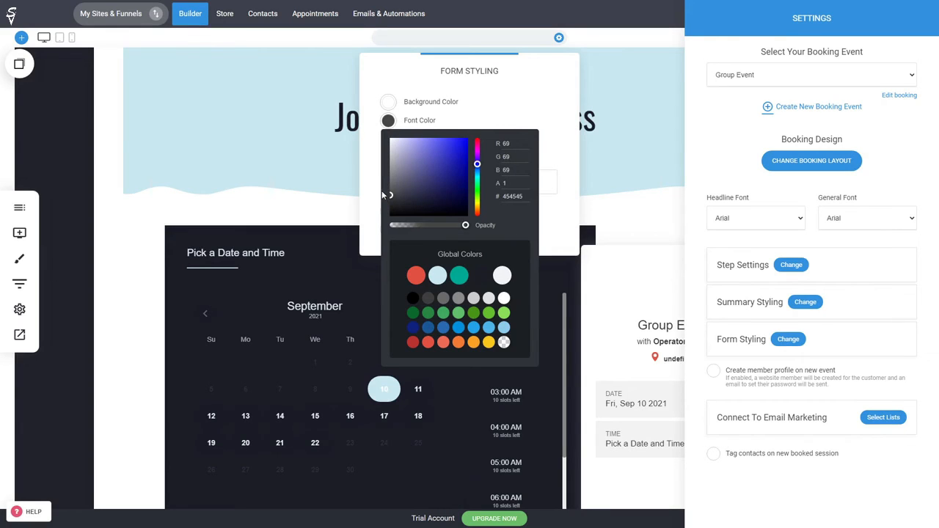
pyautogui.click(539, 113)
pyautogui.click(392, 124)
pyautogui.click(375, 185)
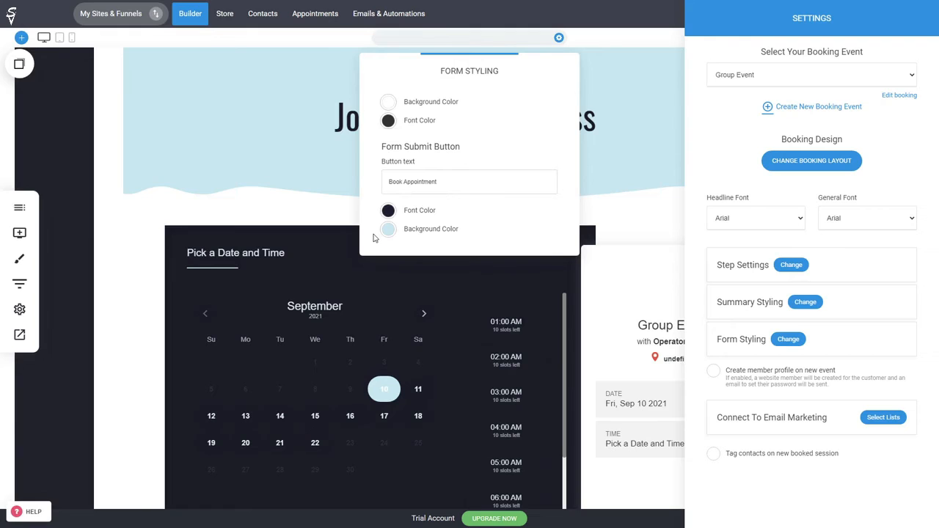
pyautogui.click(720, 395)
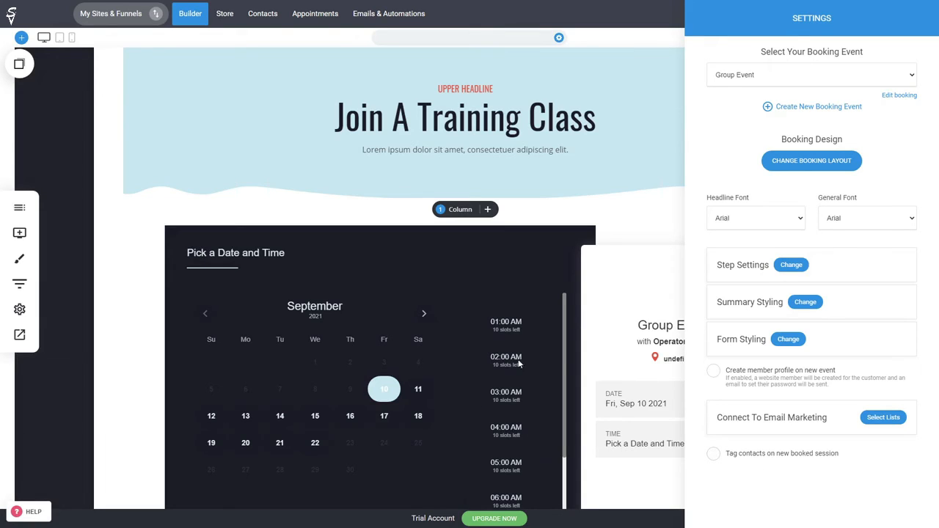
# Enable tagging contacts on new booked sessions and check which email marketing lists can be connected.
pyautogui.click(816, 455)
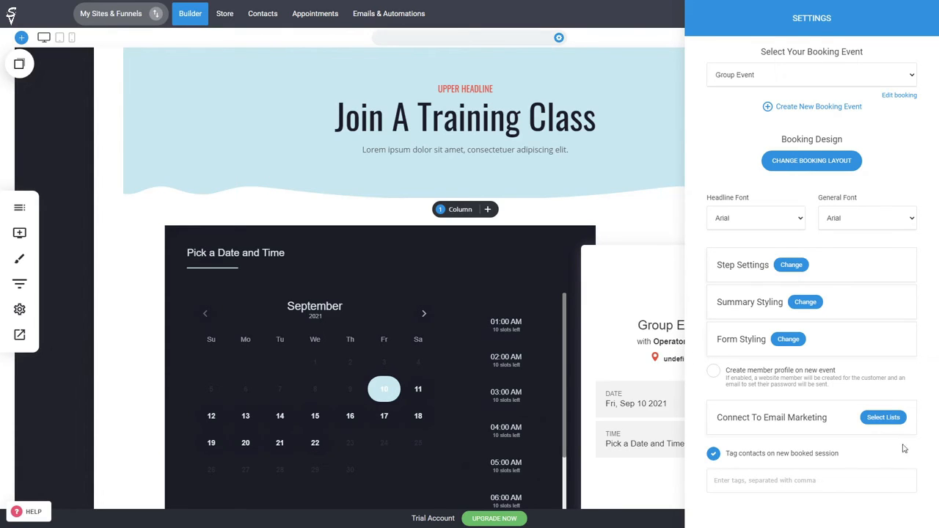
pyautogui.click(881, 419)
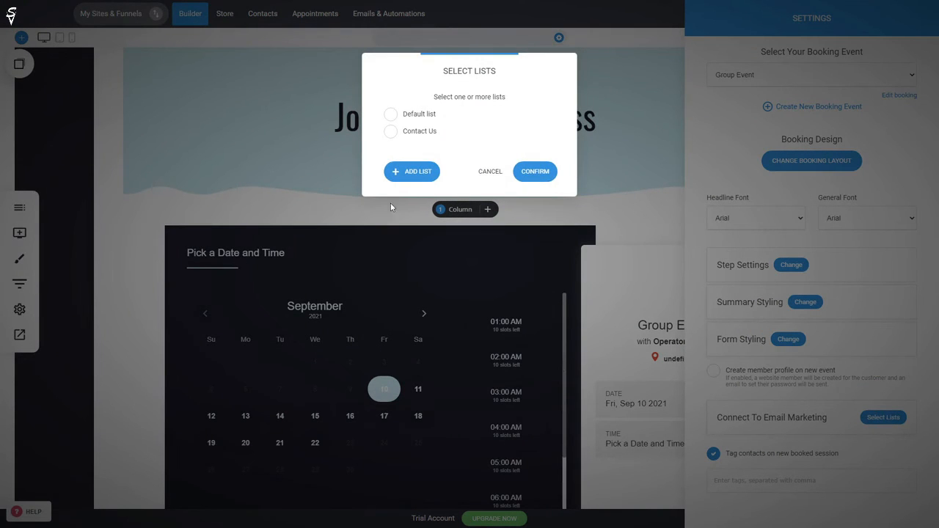
pyautogui.click(489, 173)
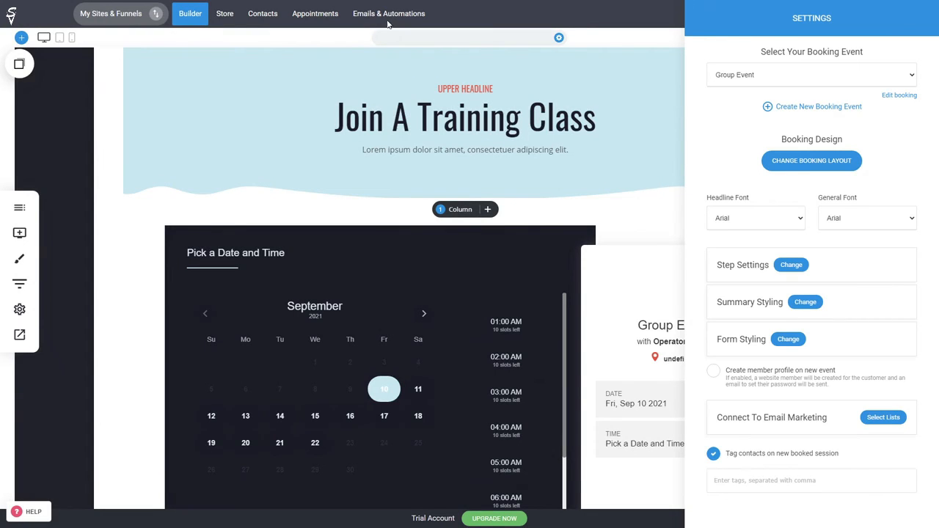
# Change the booking layout to the design with the event summary to the left of the calendar, after trying the stacked layout.
pyautogui.click(825, 163)
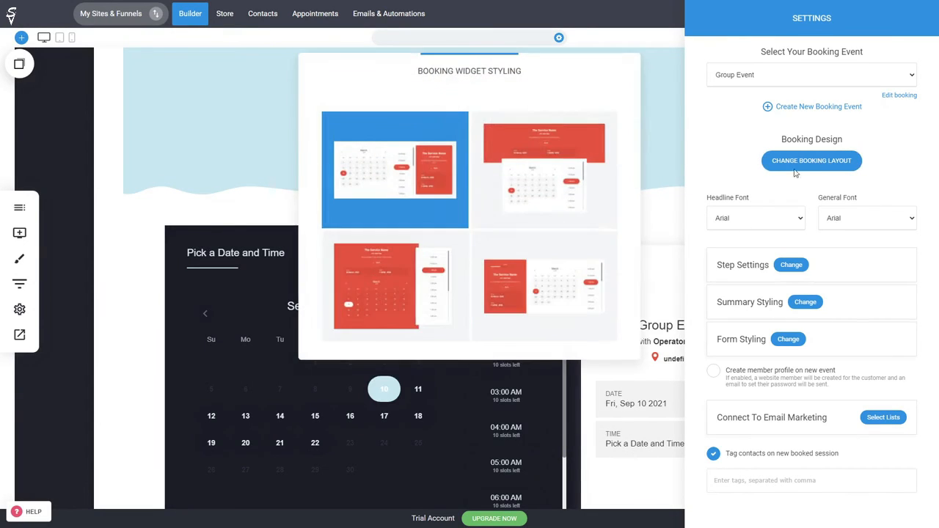
pyautogui.click(555, 205)
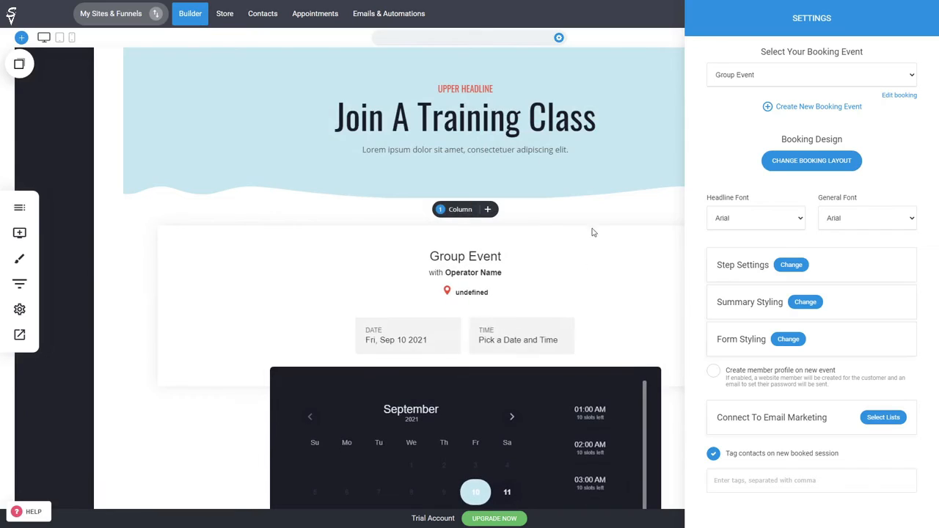
pyautogui.click(844, 163)
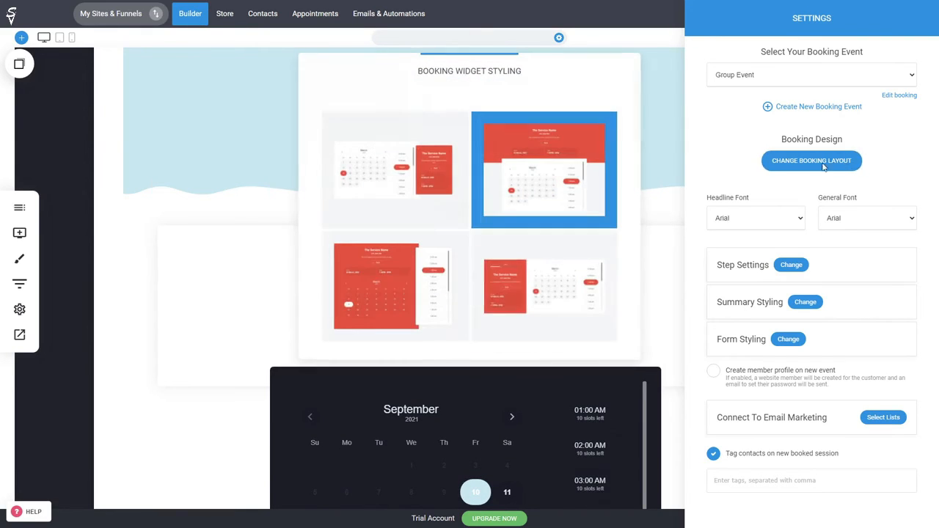
pyautogui.click(498, 291)
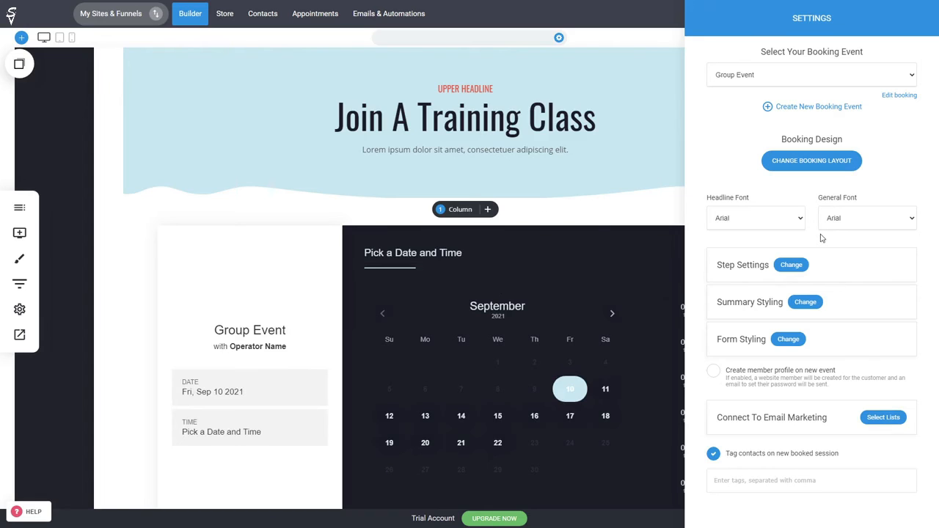
pyautogui.click(459, 277)
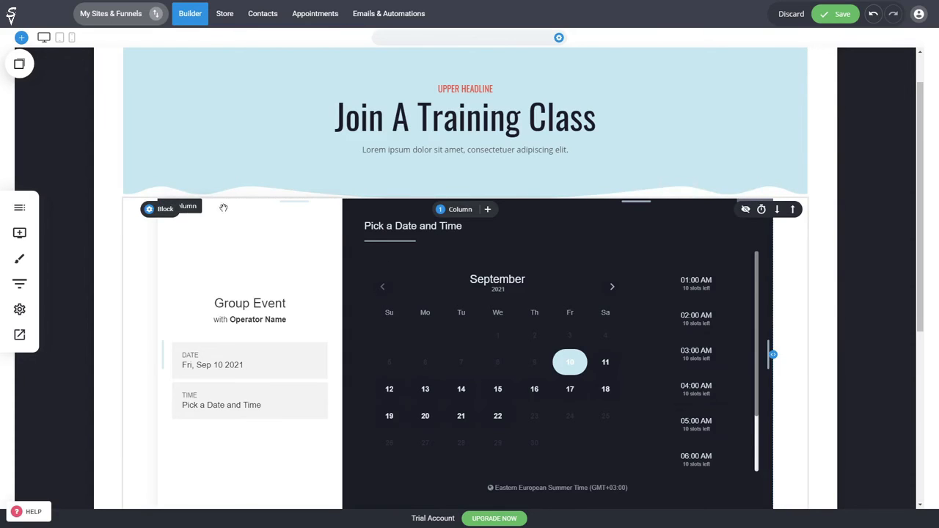
# Move the booking widget up to overlap the "Join A Training Class" banner, extend the banner slightly downward, and save the page.
pyautogui.click(189, 208)
pyautogui.moveTo(918, 202); pyautogui.dragTo(873, 210)
pyautogui.click(584, 155)
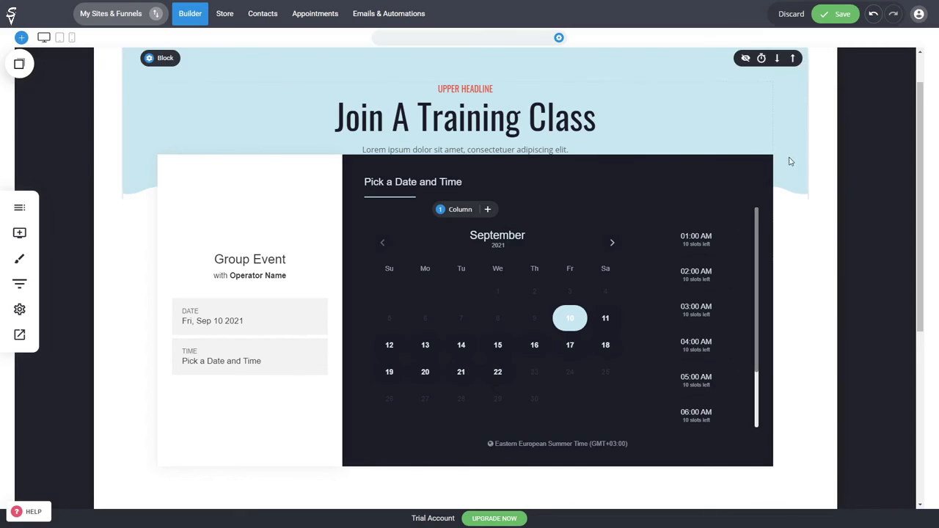
pyautogui.moveTo(789, 174); pyautogui.dragTo(791, 203)
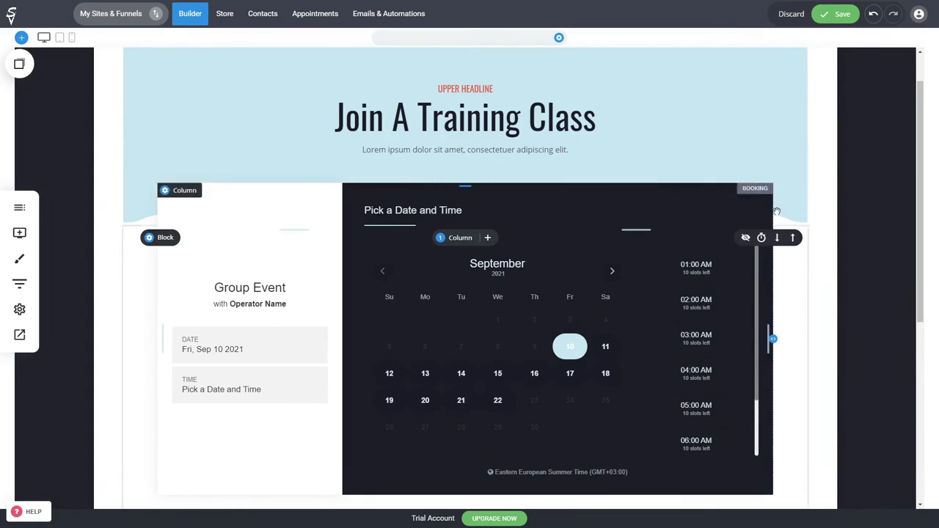
pyautogui.click(836, 20)
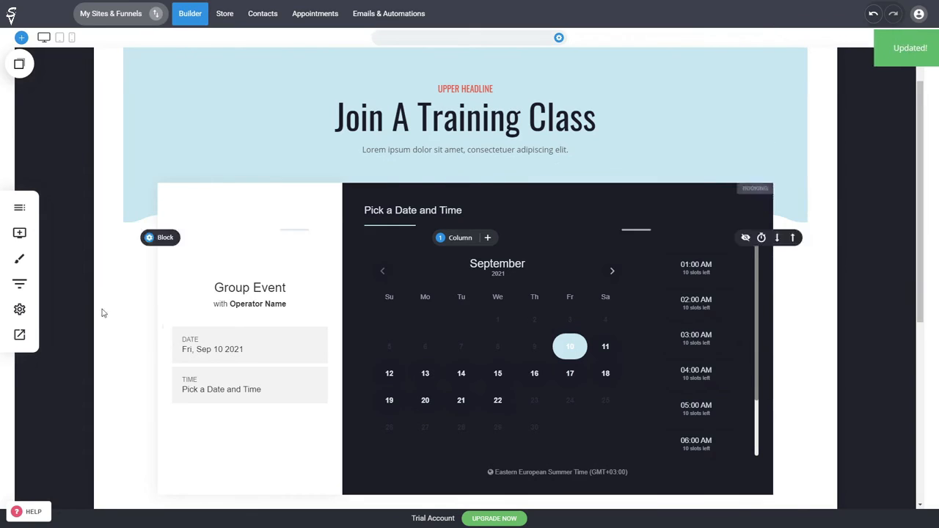
# Preview the page, select the September 14, 05:00 - 06:00 slot, enter a test name in the details form, and close the preview.
pyautogui.click(20, 335)
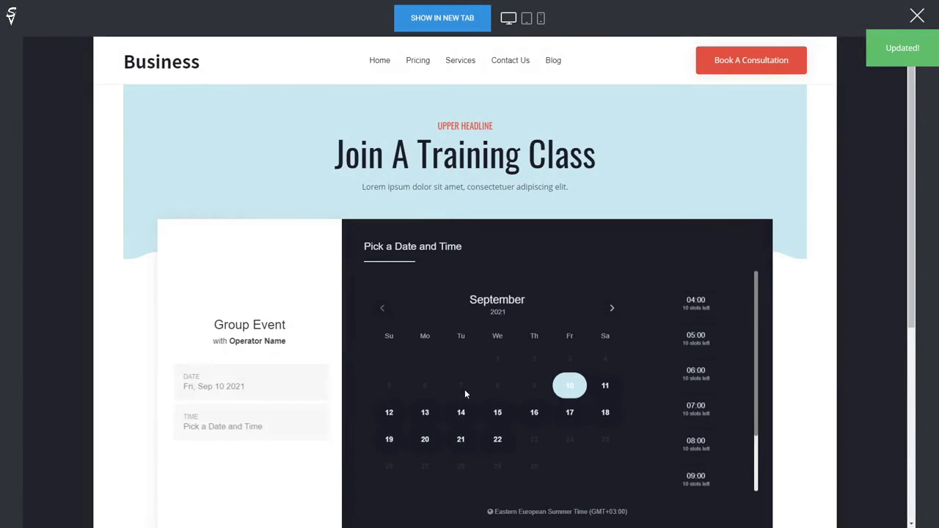
pyautogui.click(501, 414)
pyautogui.click(464, 420)
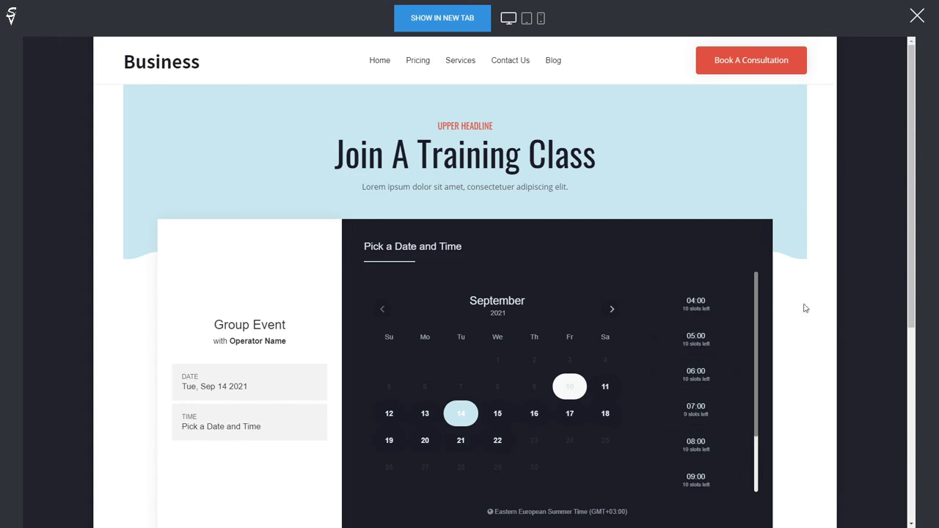
pyautogui.click(718, 341)
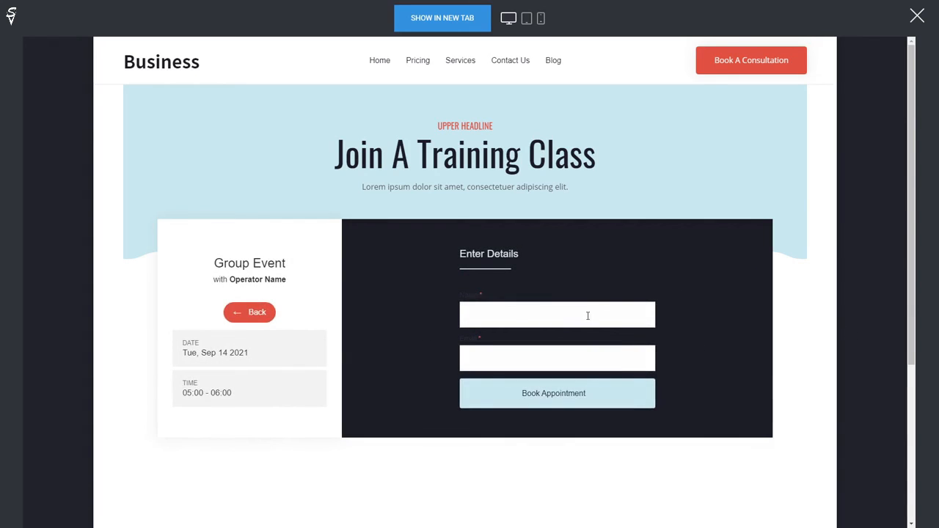
pyautogui.click(591, 313)
pyautogui.write('dsada')
pyautogui.click(916, 23)
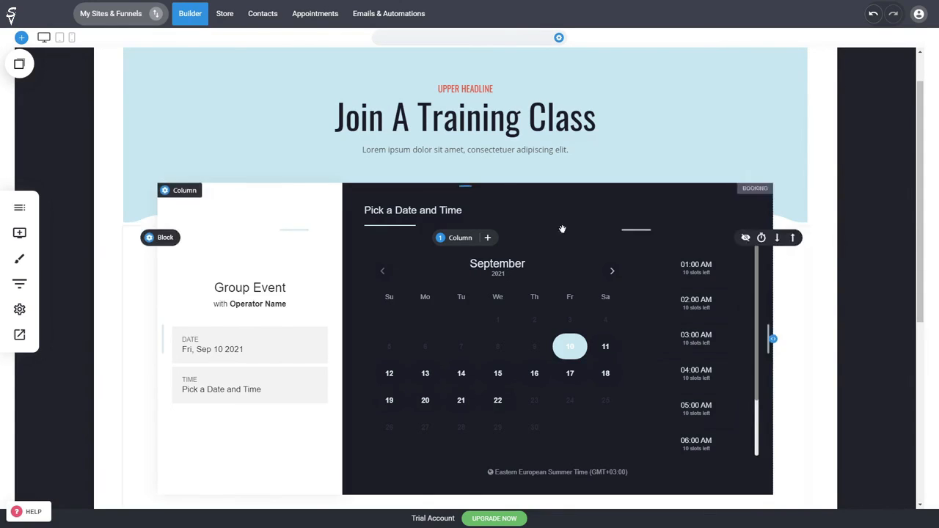
pyautogui.scroll(1, 562, 227)
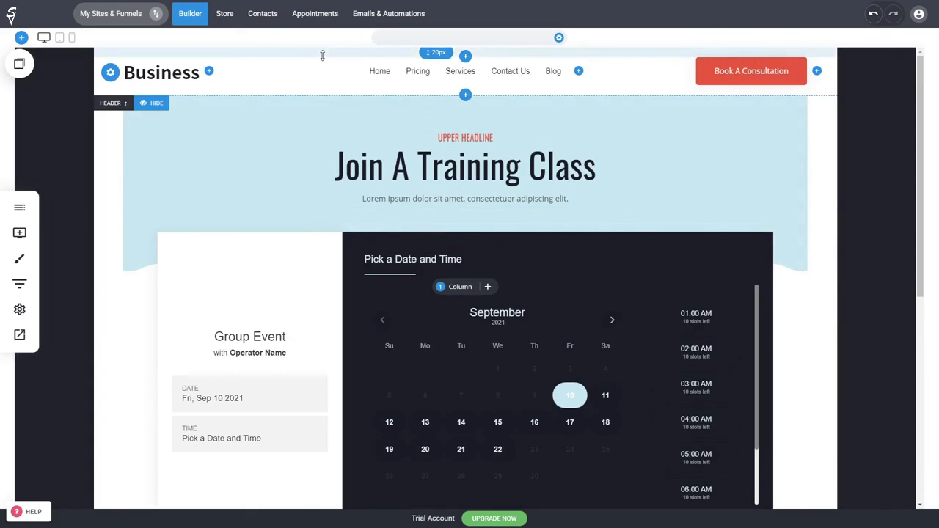
pyautogui.click(19, 207)
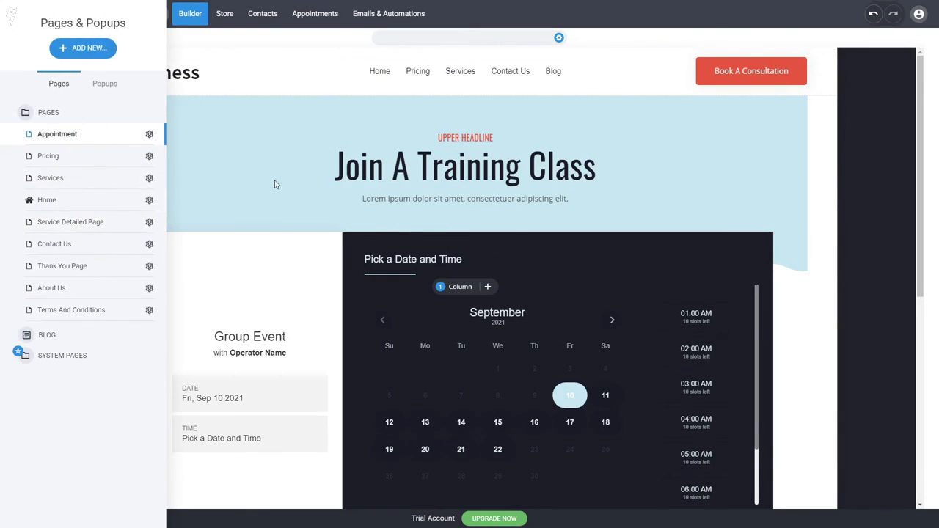
pyautogui.click(405, 187)
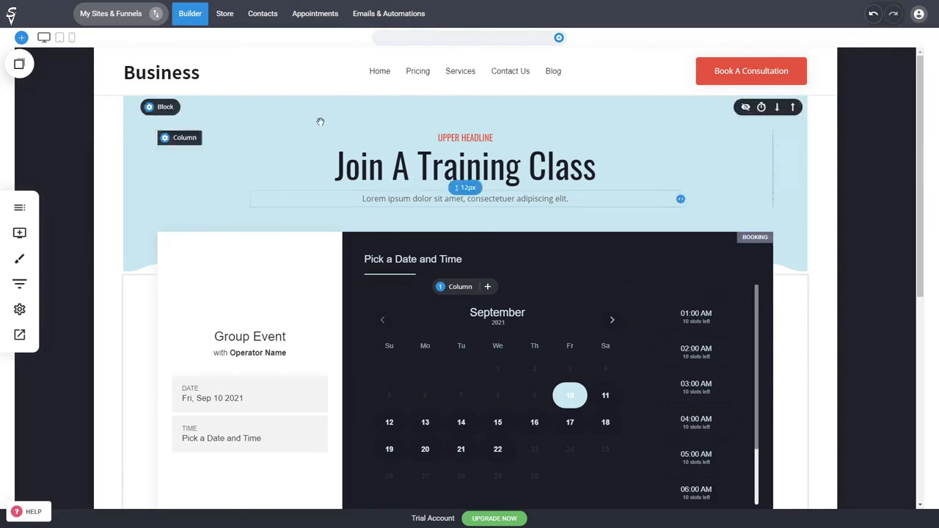
# Switch the booking widget on the Appointment page to Test Event and close its settings.
pyautogui.click(415, 420)
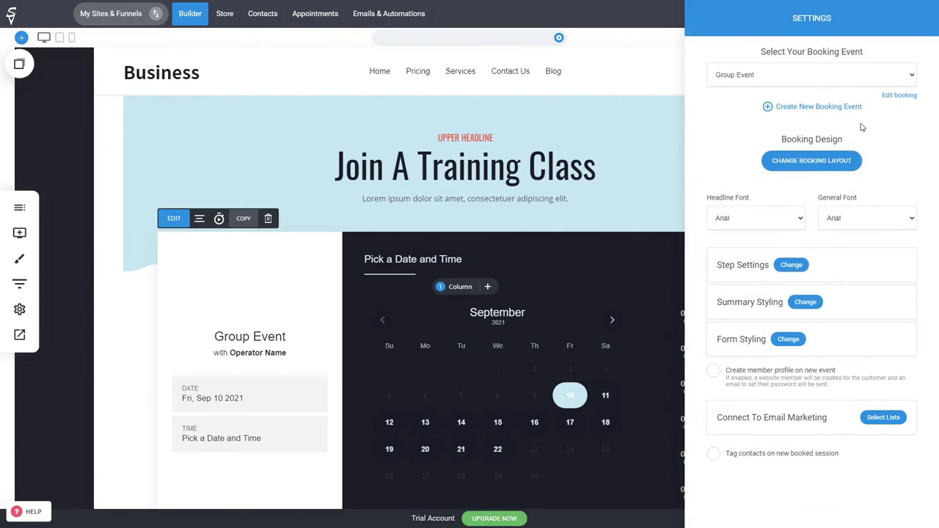
pyautogui.click(846, 75)
pyautogui.click(770, 95)
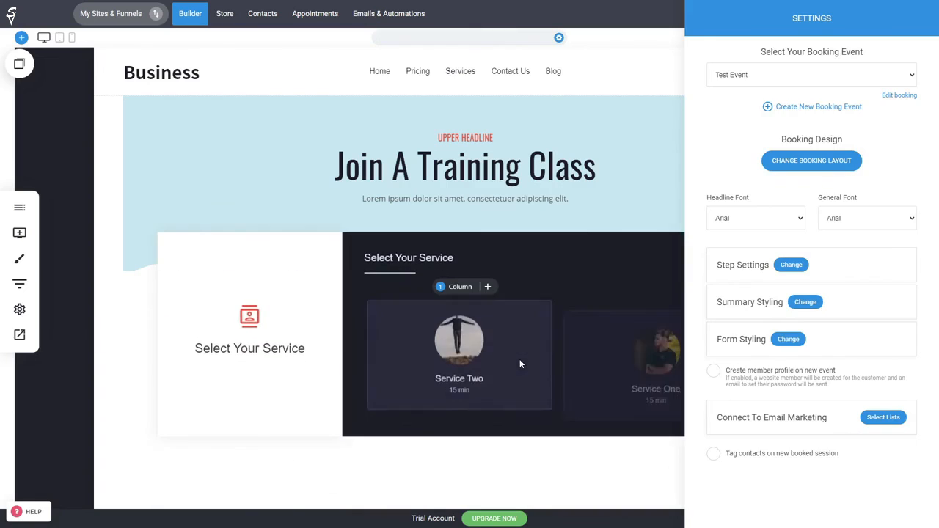
pyautogui.click(521, 360)
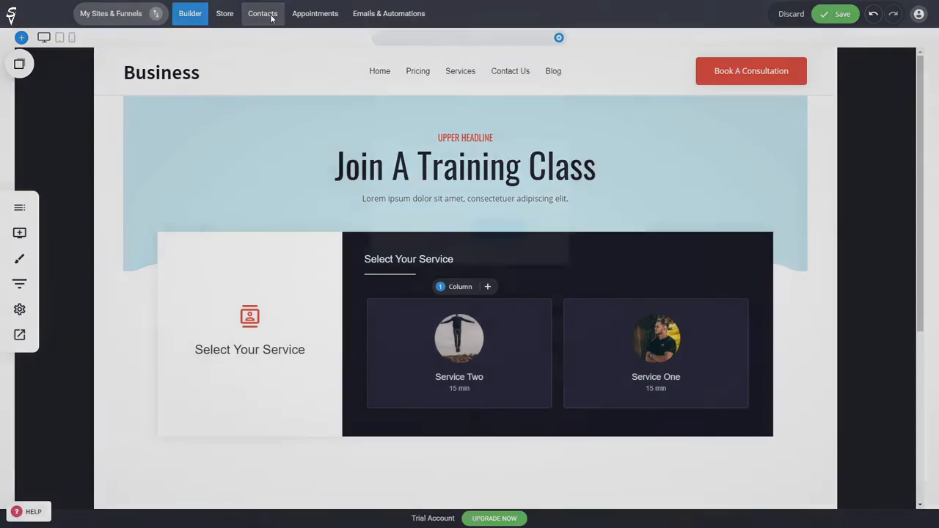
# Leave the page editor for the contacts list, view the September 10, 2021 contact's record, and return to the list.
pyautogui.click(264, 14)
pyautogui.click(439, 231)
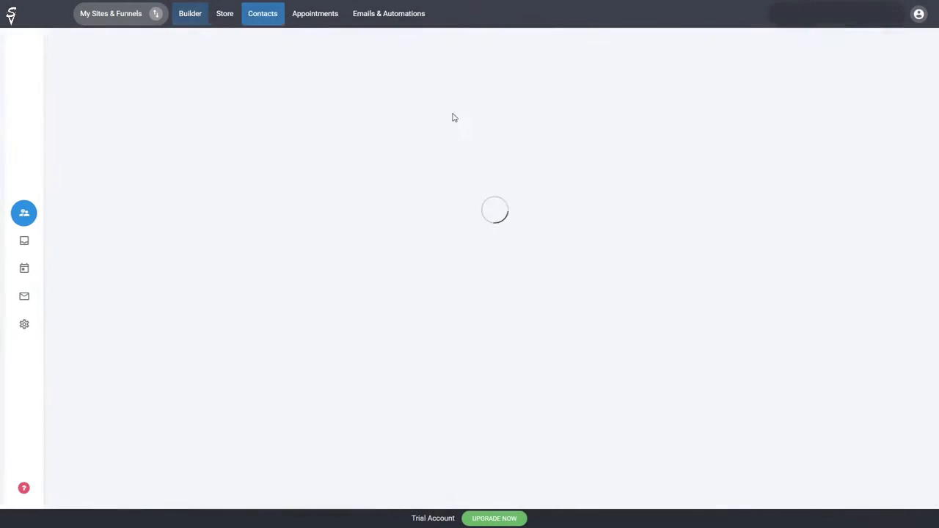
pyautogui.click(378, 138)
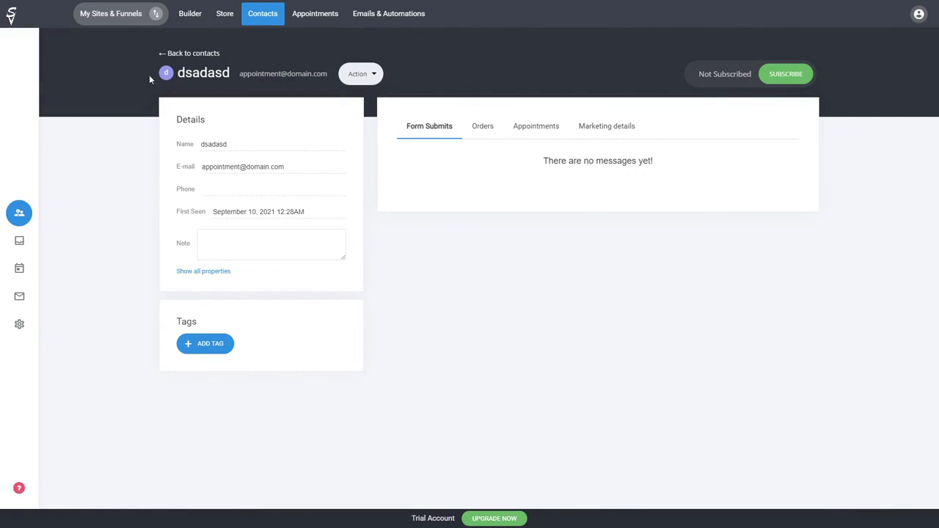
pyautogui.click(188, 53)
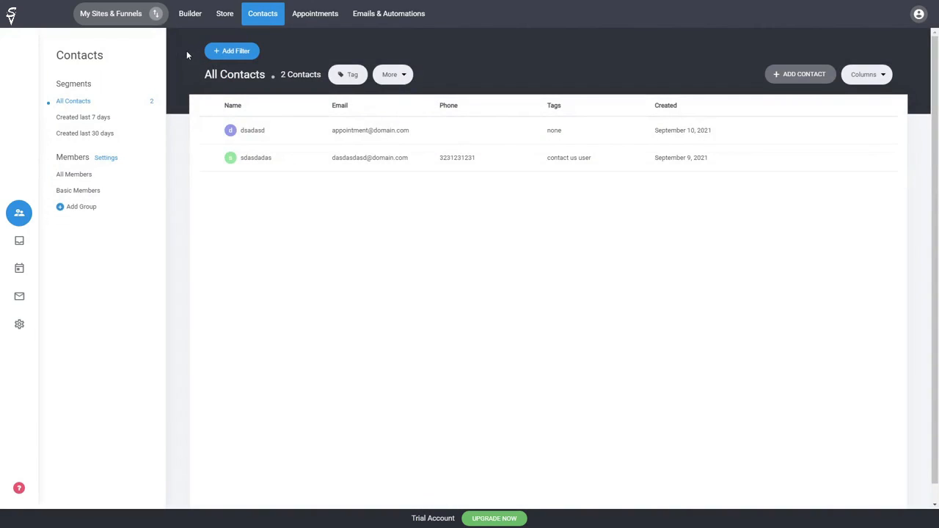